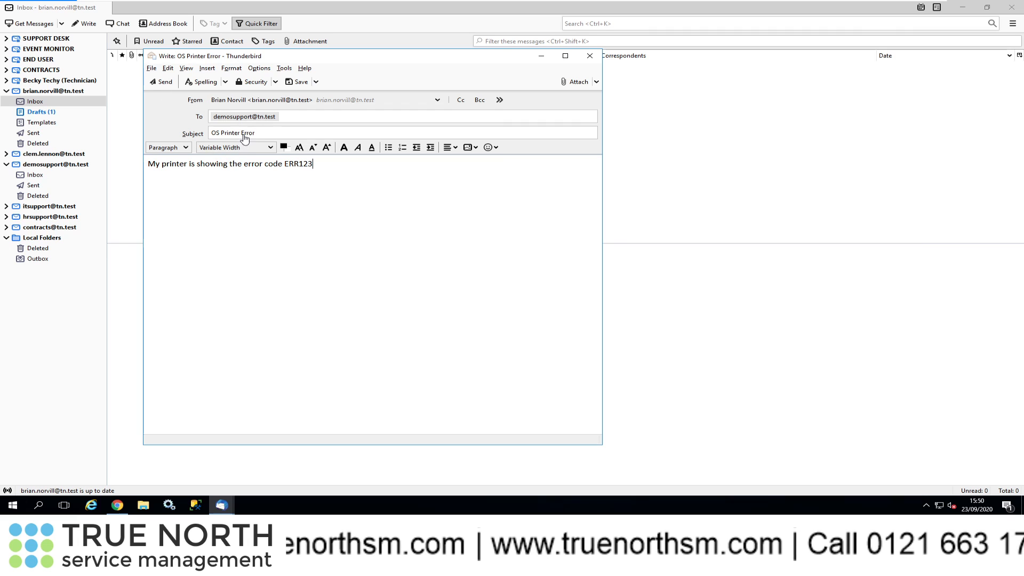
- Send the "OS Printer Error" email and fetch new messages for the demo support mailbox
{"action": "left_click", "coordinate": [164, 82]}
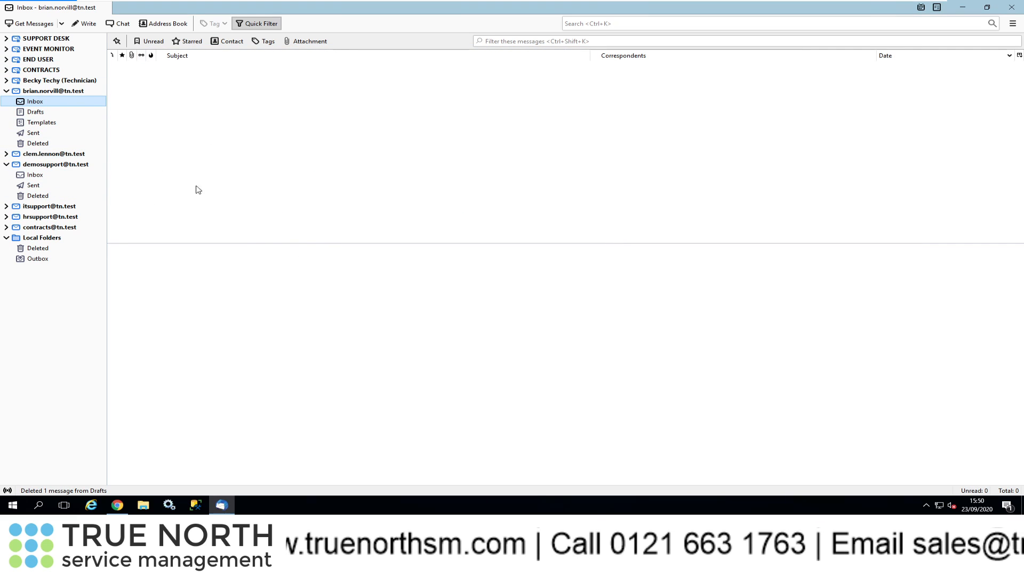
{"action": "left_click", "coordinate": [62, 24]}
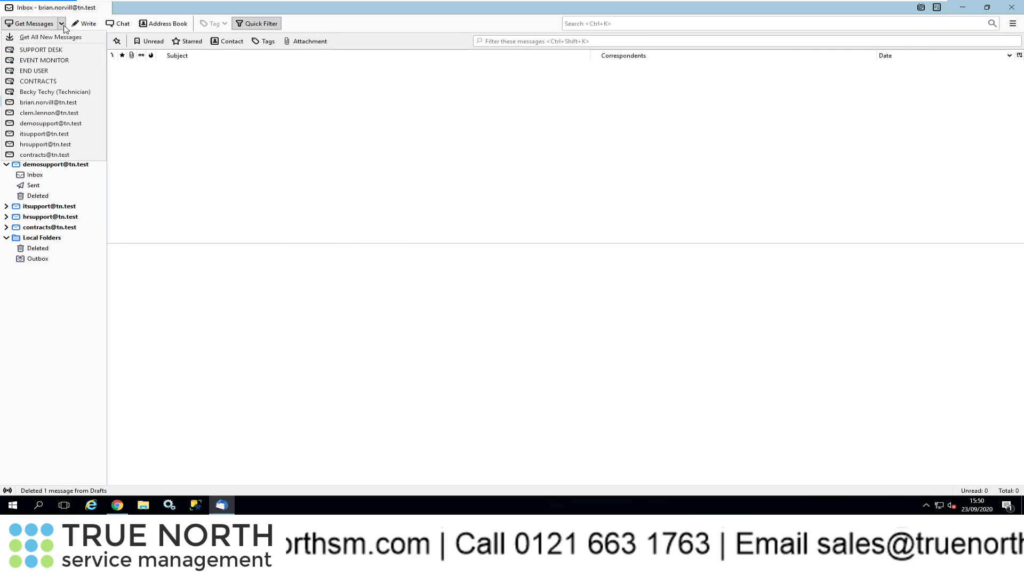
{"action": "left_click", "coordinate": [48, 123]}
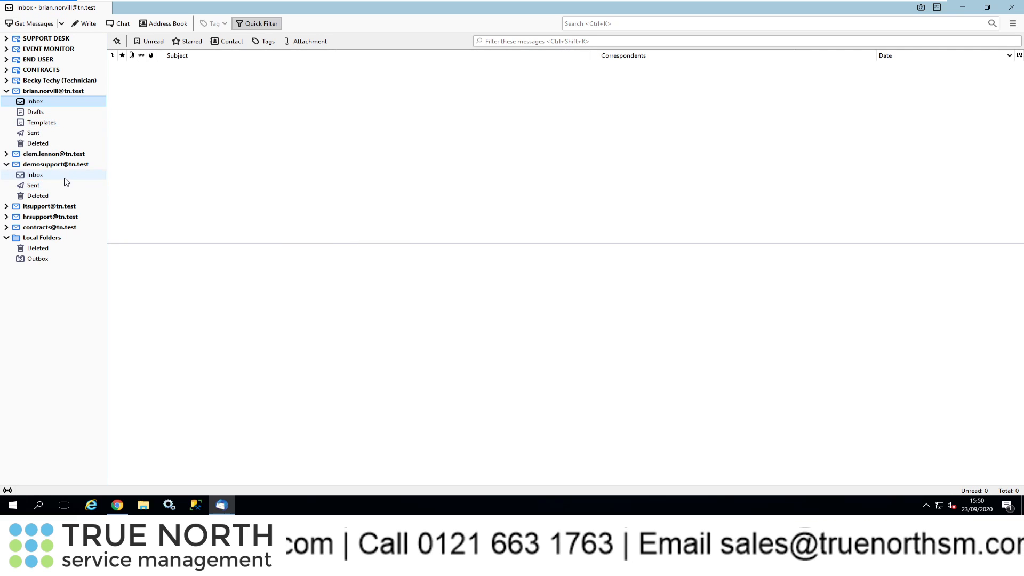
- View the "OS Printer Error" message in the sender's Sent folder, and return to that account's Inbox
{"action": "left_click", "coordinate": [45, 134]}
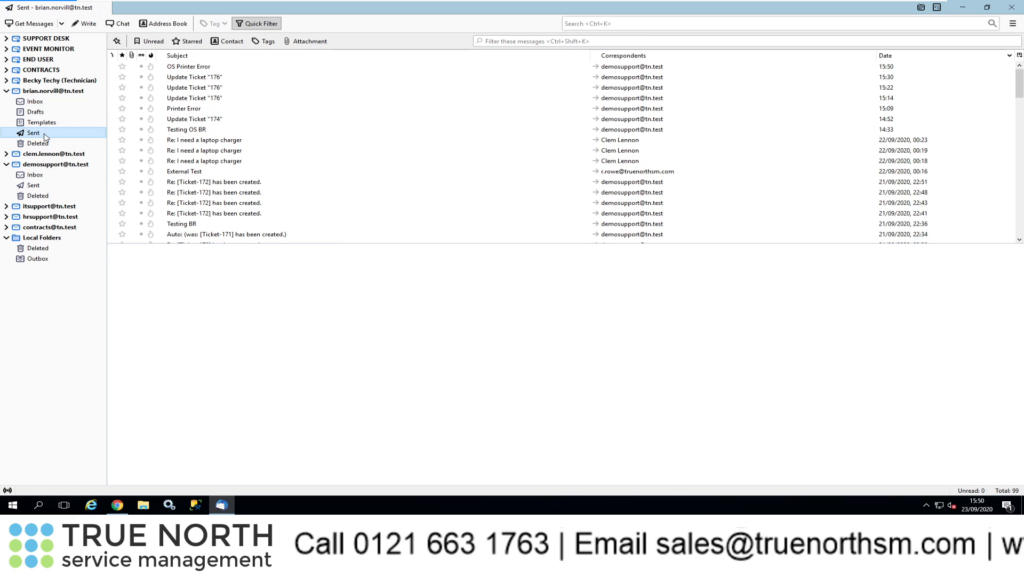
{"action": "left_click", "coordinate": [182, 68]}
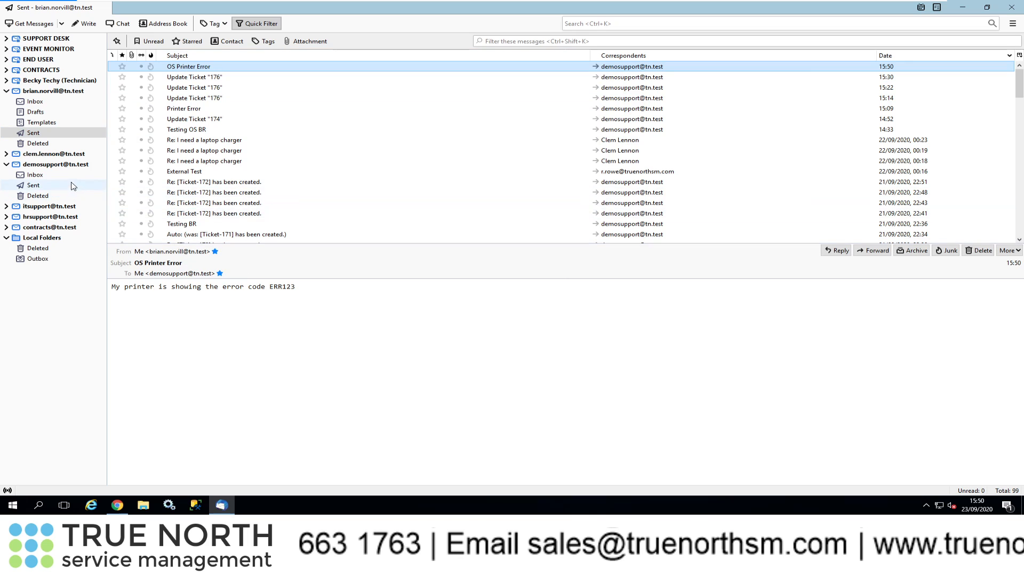
{"action": "left_click", "coordinate": [57, 102]}
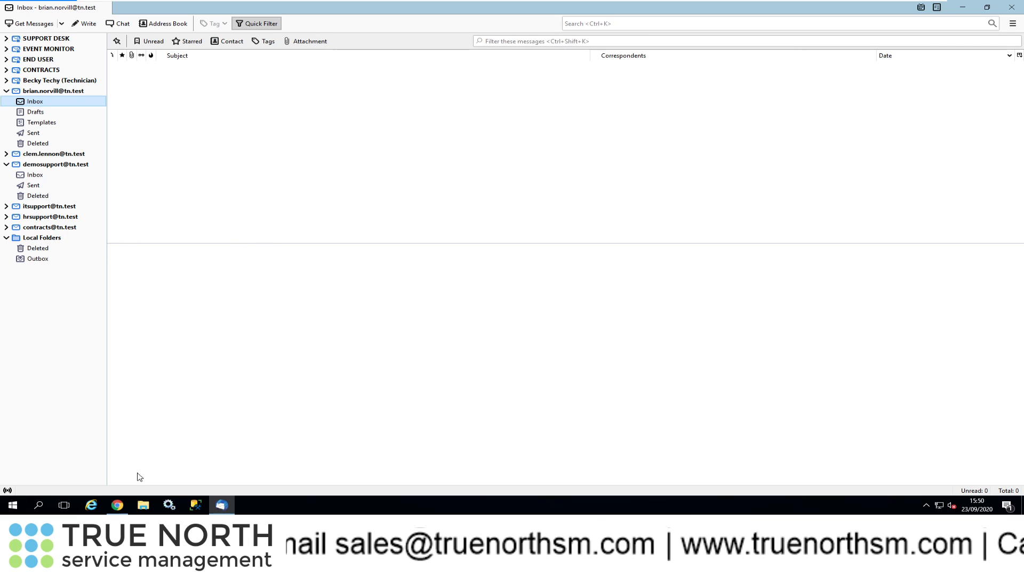
- Switch to the Track-It! configuration in Chrome and view the Job Monitor Settings under SLAs and Business Rules
{"action": "left_click", "coordinate": [118, 506]}
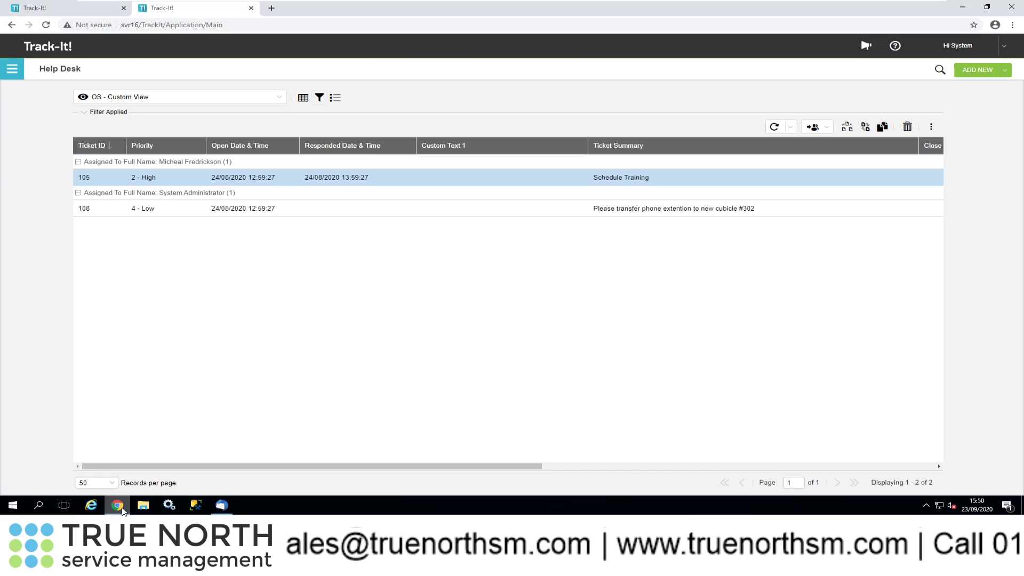
{"action": "left_click", "coordinate": [59, 11]}
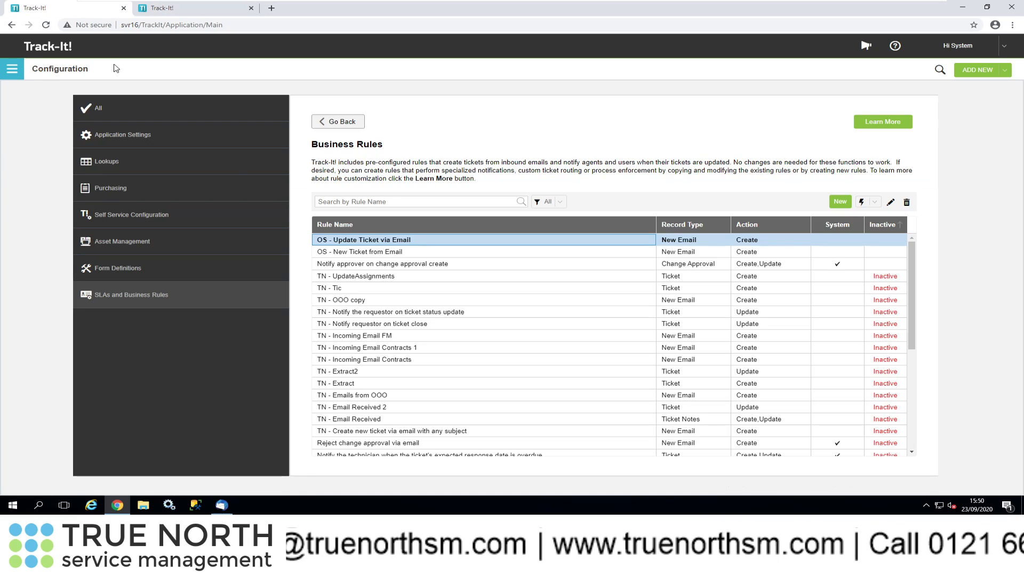
{"action": "left_click", "coordinate": [343, 122]}
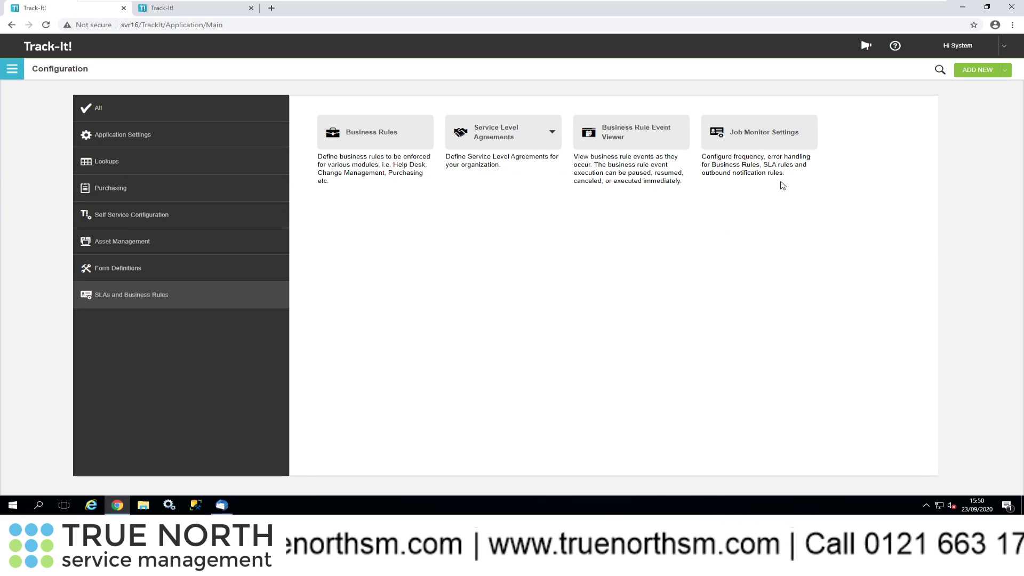
{"action": "left_click", "coordinate": [774, 140]}
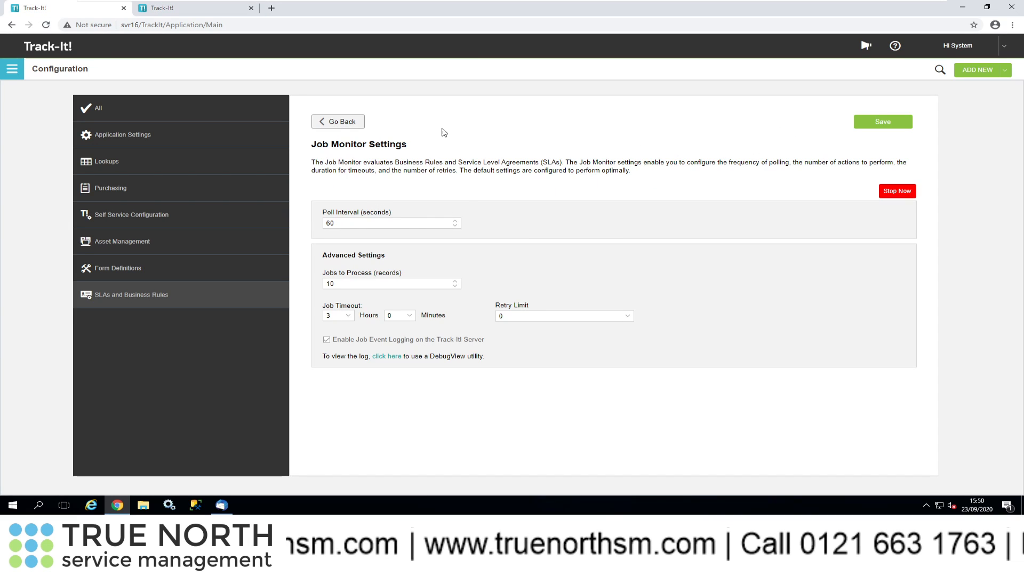
- Open the Business Rule Event Viewer and refresh its list of events
{"action": "left_click", "coordinate": [338, 122]}
{"action": "left_click", "coordinate": [633, 142]}
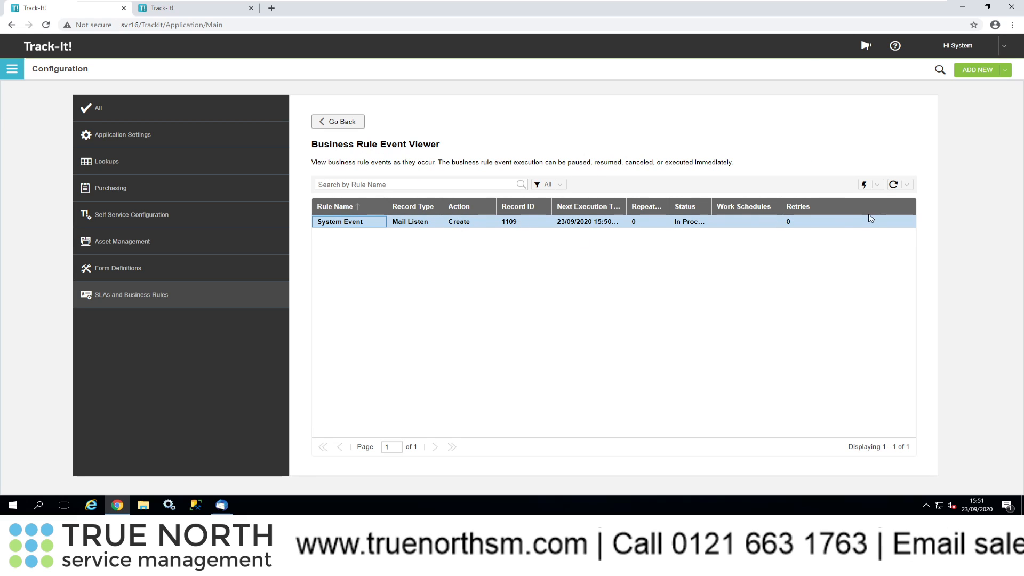
{"action": "left_click", "coordinate": [907, 191]}
{"action": "left_click", "coordinate": [883, 207]}
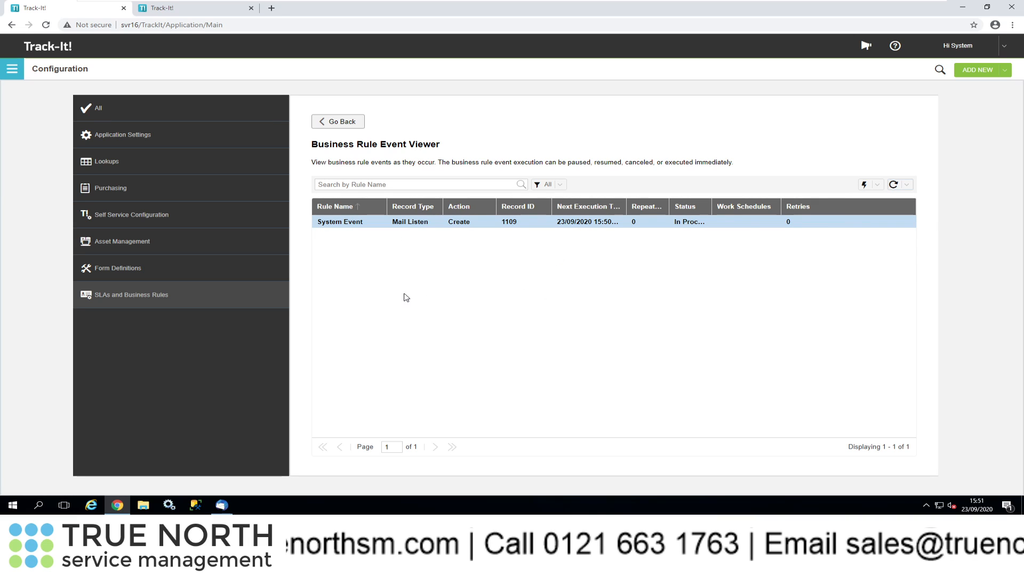
- Sort the Business Rules list by inactive status and review the conditions of the "OS - New Ticket from Email" rule
{"action": "left_click", "coordinate": [342, 124]}
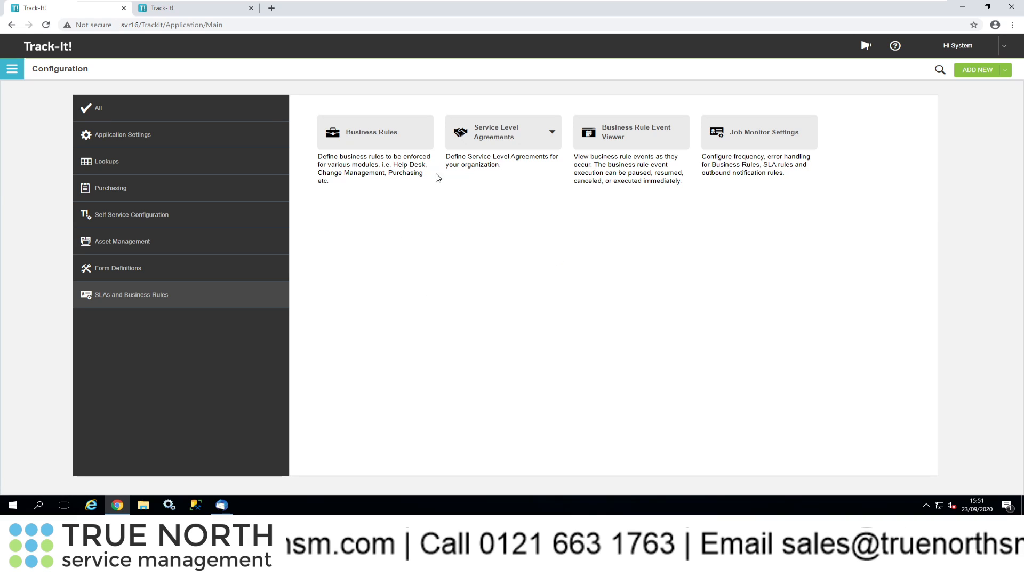
{"action": "left_click", "coordinate": [394, 140]}
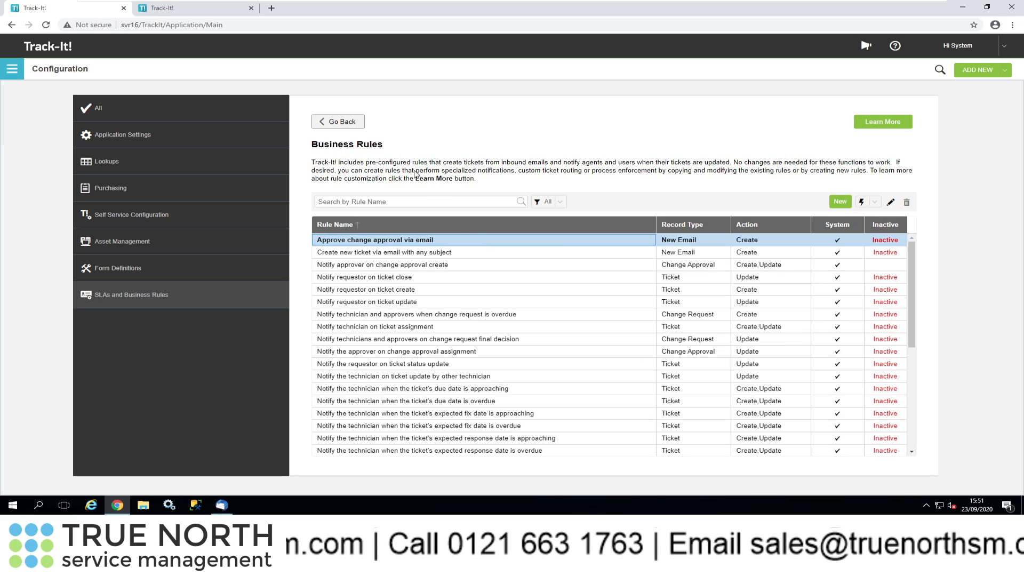
{"action": "left_click", "coordinate": [883, 227]}
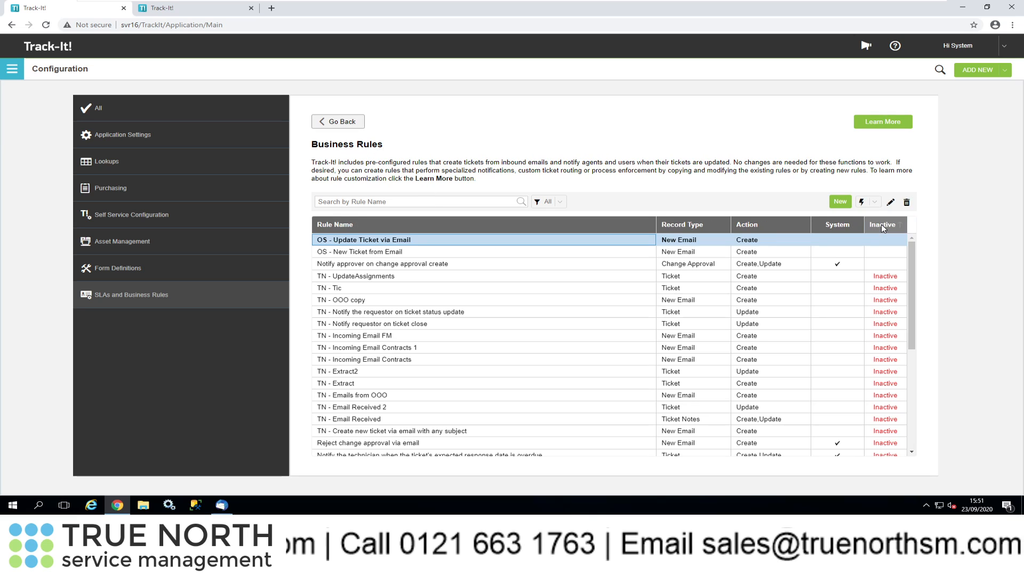
{"action": "double_click", "coordinate": [392, 253]}
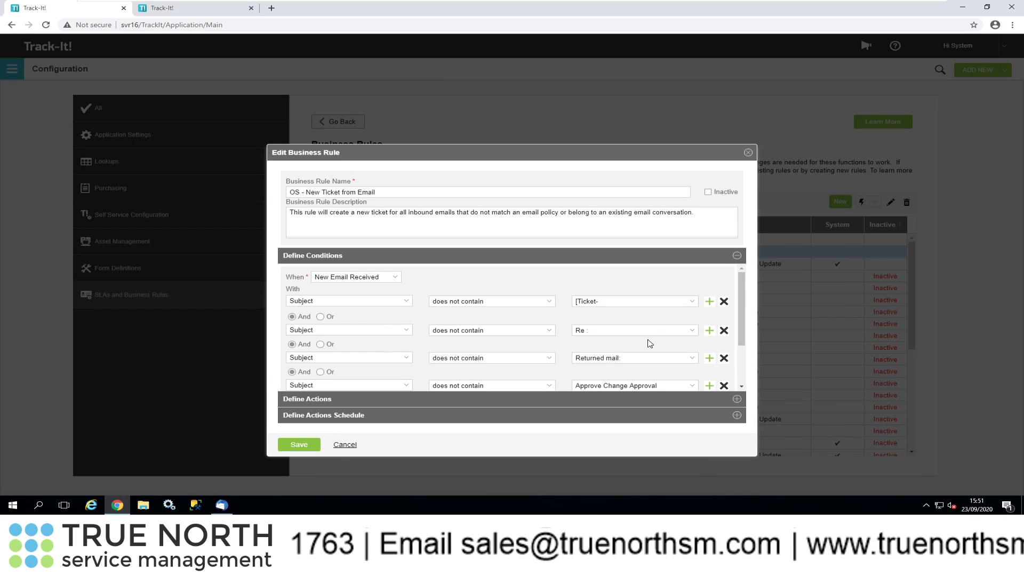
{"action": "scroll", "coordinate": [650, 343], "scroll_direction": "down", "scroll_amount": 2}
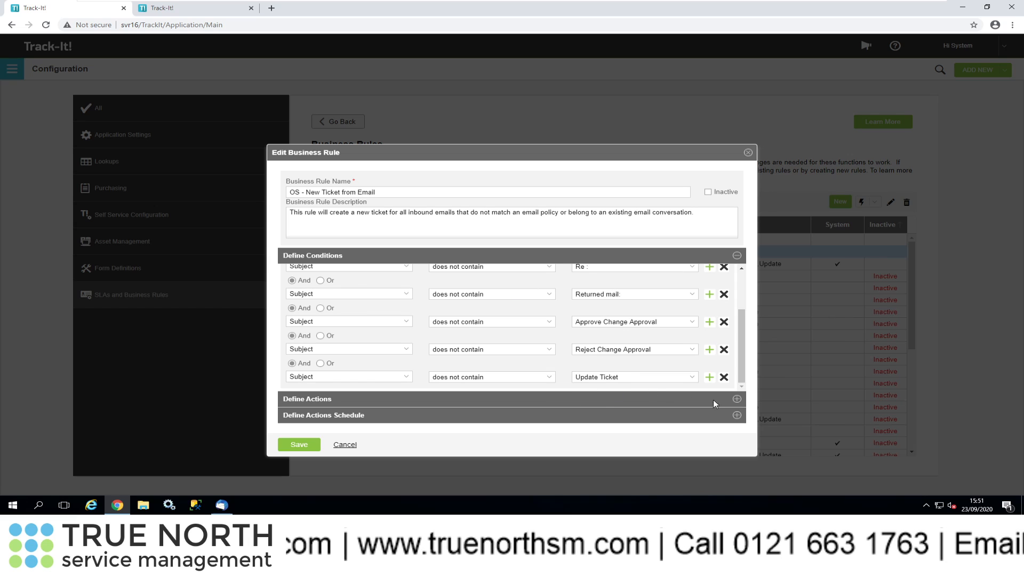
- Review the field mappings of the rule's Create Record Ticket and Update Record Add Ticket Note actions without changing them
{"action": "left_click", "coordinate": [737, 400]}
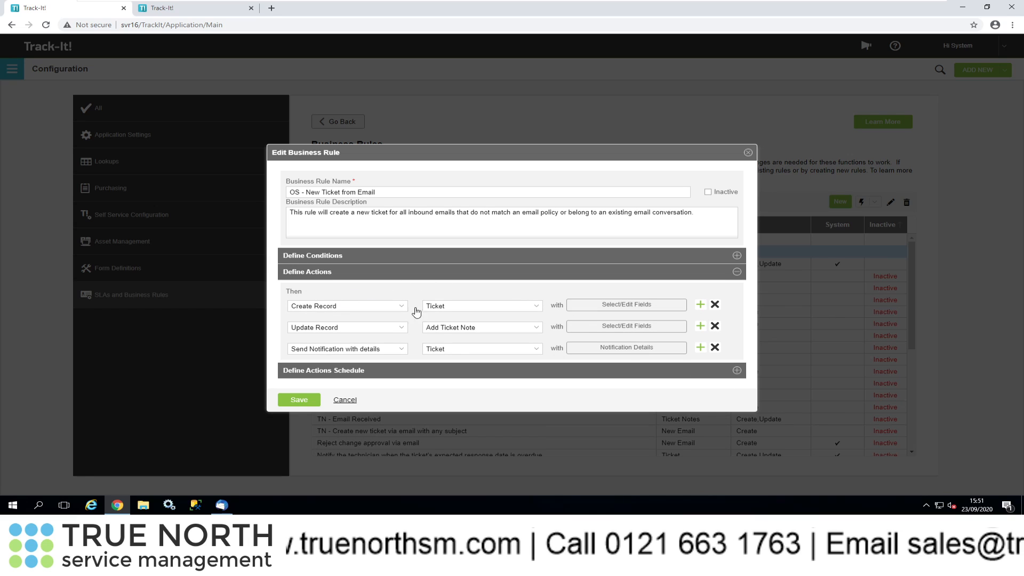
{"action": "left_click", "coordinate": [630, 308]}
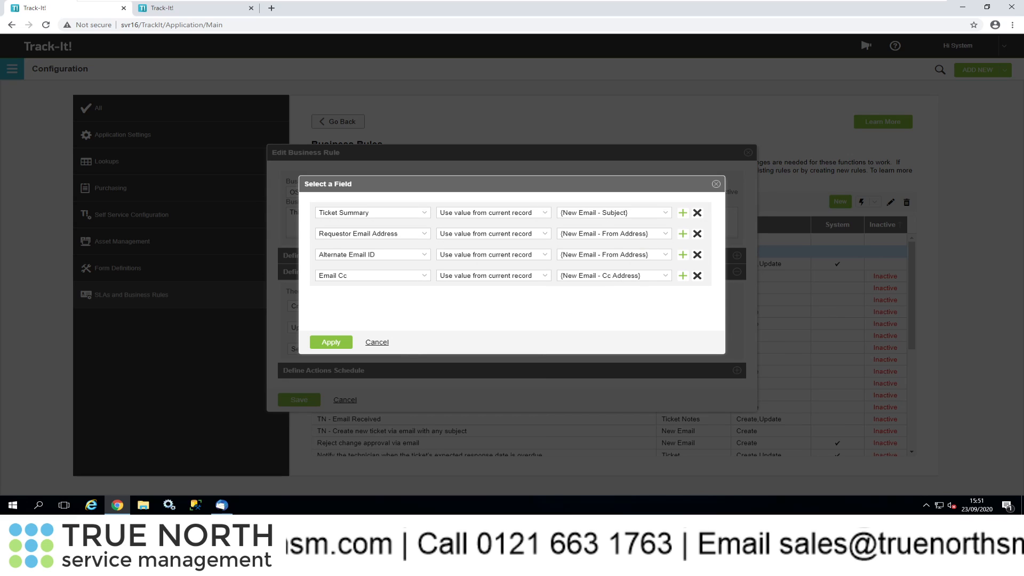
{"action": "left_click", "coordinate": [384, 343]}
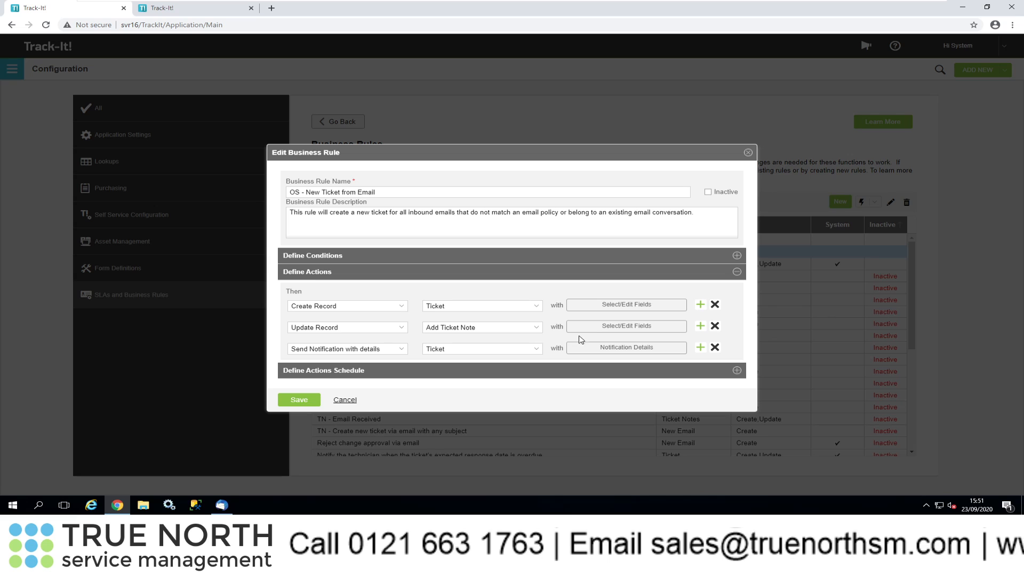
{"action": "left_click", "coordinate": [607, 331]}
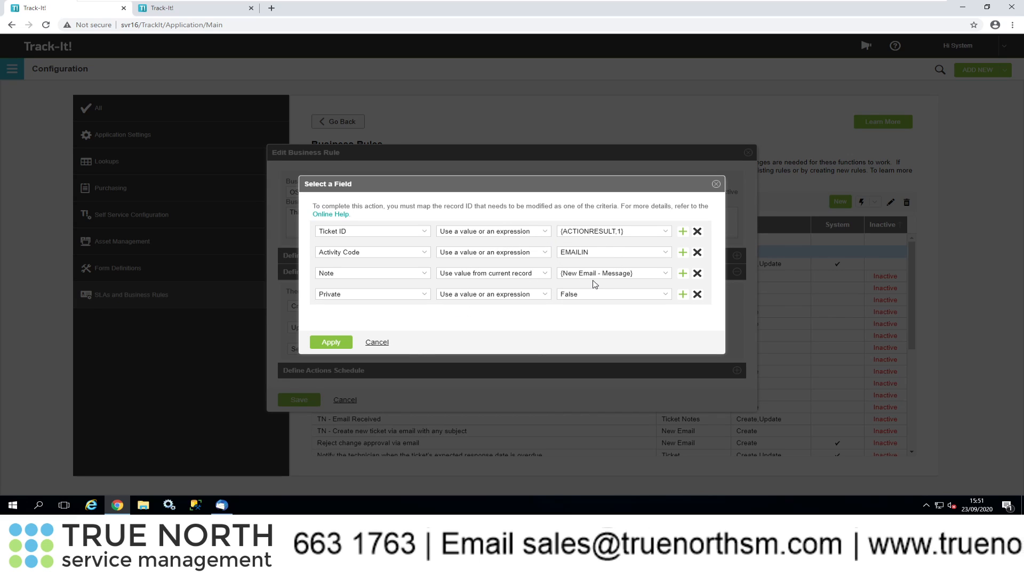
{"action": "left_click", "coordinate": [377, 344]}
- Examine the subject and HTML message body in the rule's notification details, and close the rule without saving
{"action": "left_click", "coordinate": [611, 353]}
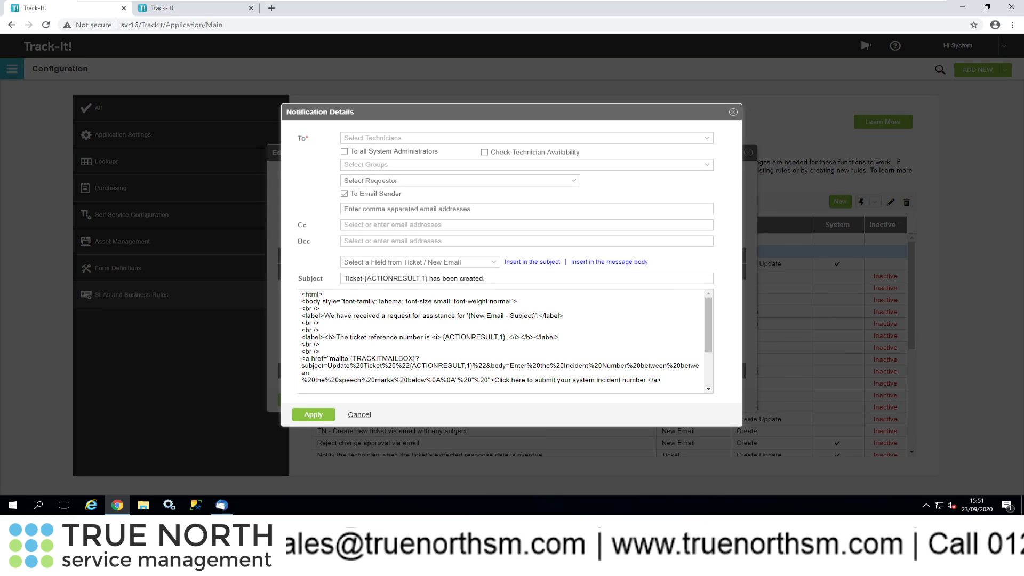
{"action": "triple_click", "coordinate": [414, 278]}
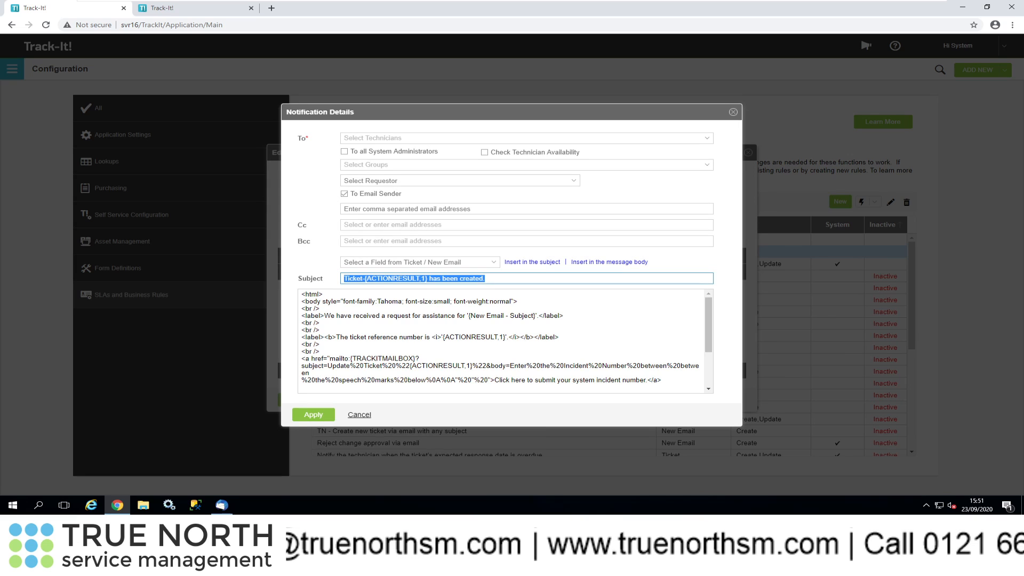
{"action": "left_click", "coordinate": [428, 278]}
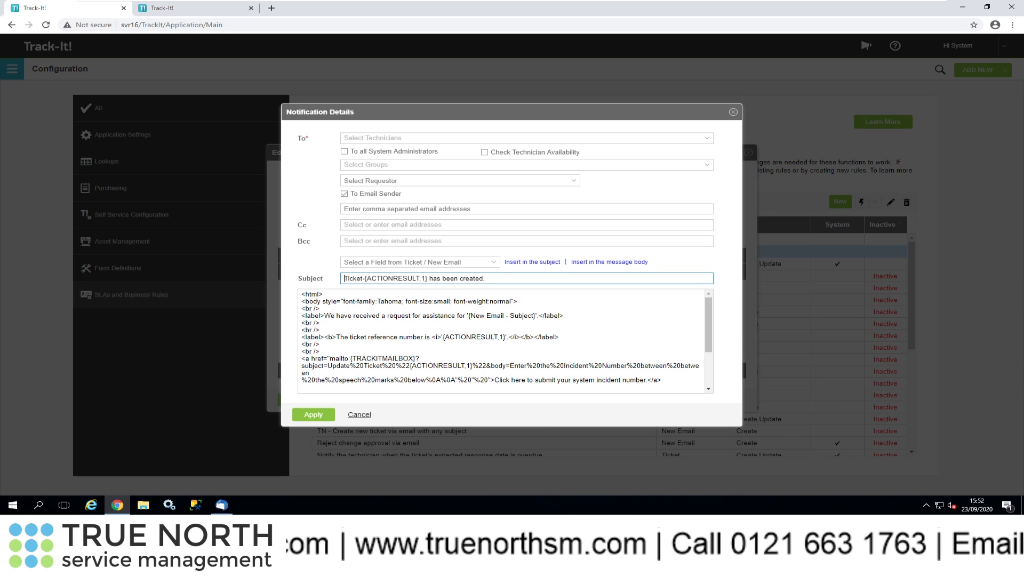
{"action": "left_click", "coordinate": [453, 352]}
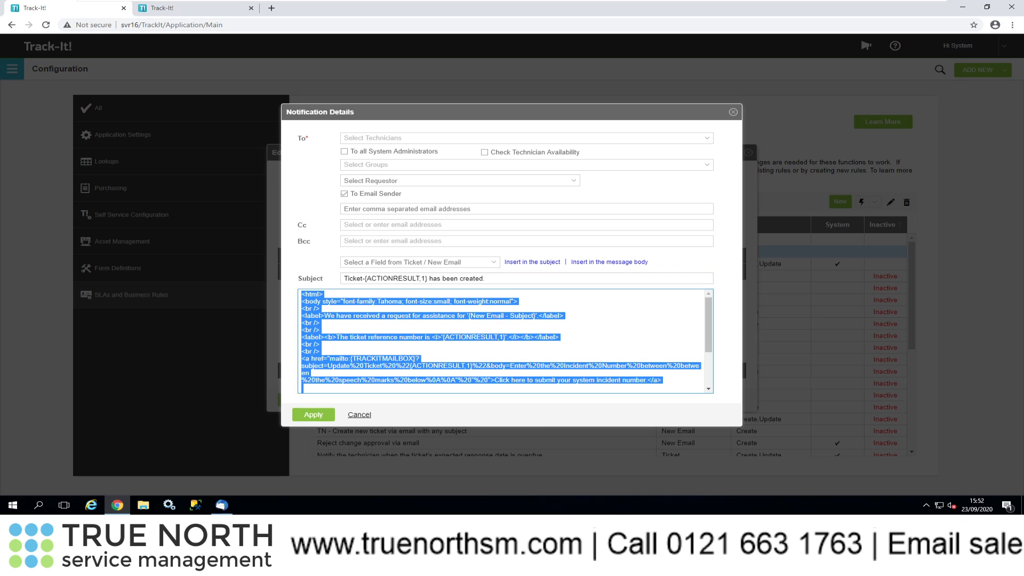
{"action": "scroll", "coordinate": [504, 340], "scroll_direction": "down", "scroll_amount": 2}
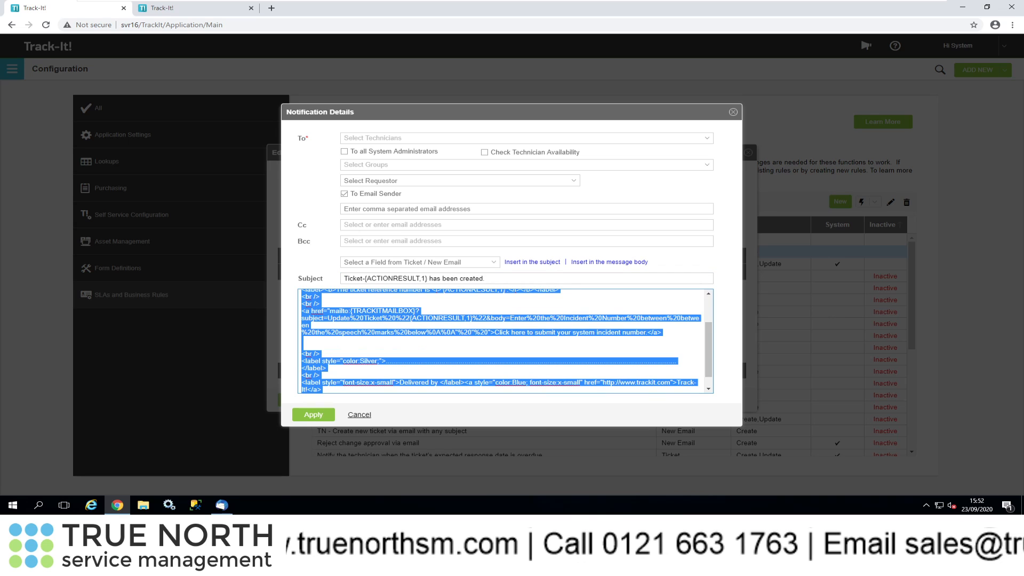
{"action": "left_click", "coordinate": [302, 347]}
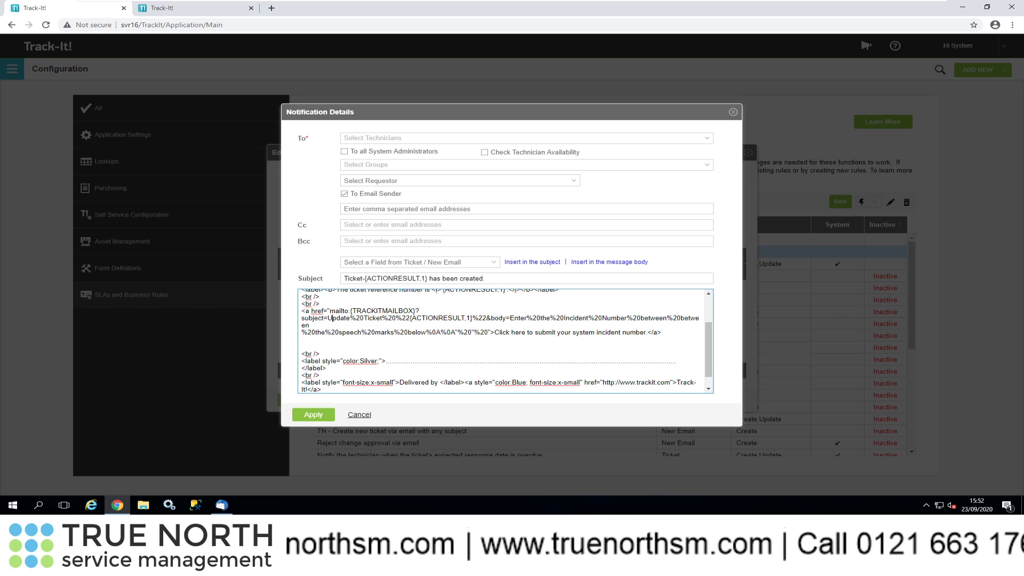
{"action": "left_click", "coordinate": [359, 415]}
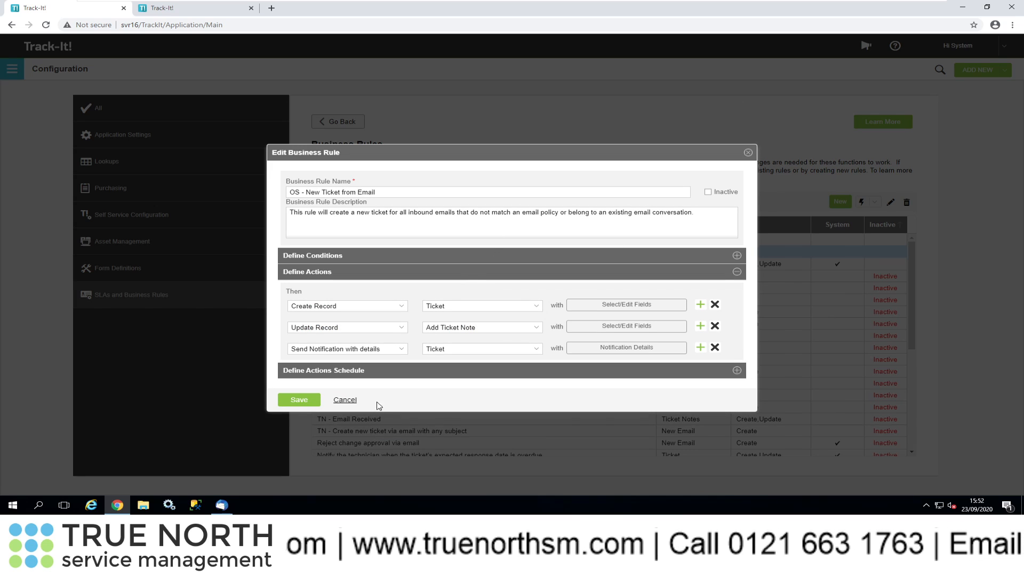
{"action": "left_click", "coordinate": [349, 402]}
- Reopen the Business Rule Event Viewer and widen its Rule Name column
{"action": "left_click", "coordinate": [329, 123]}
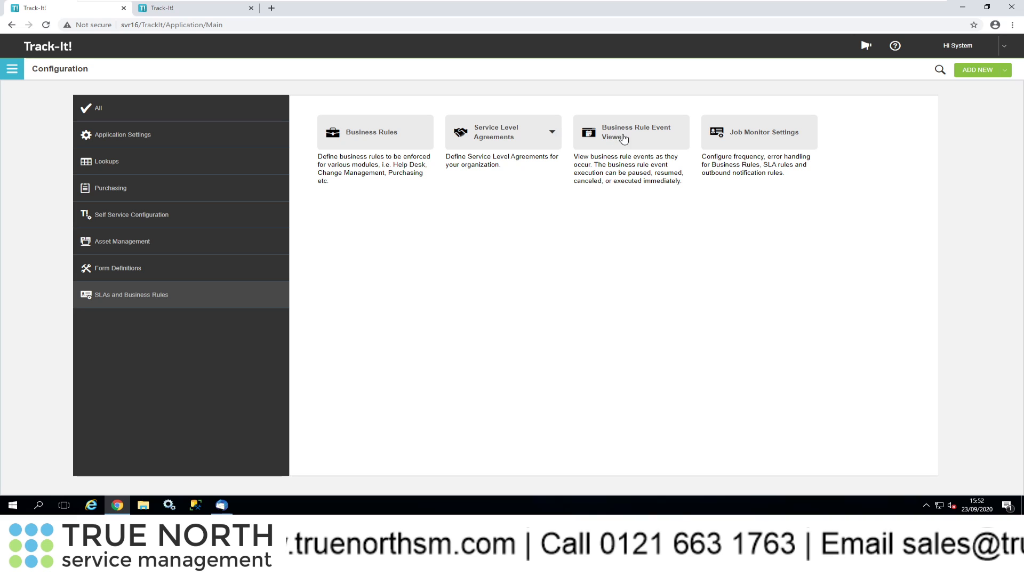
{"action": "left_click", "coordinate": [642, 138]}
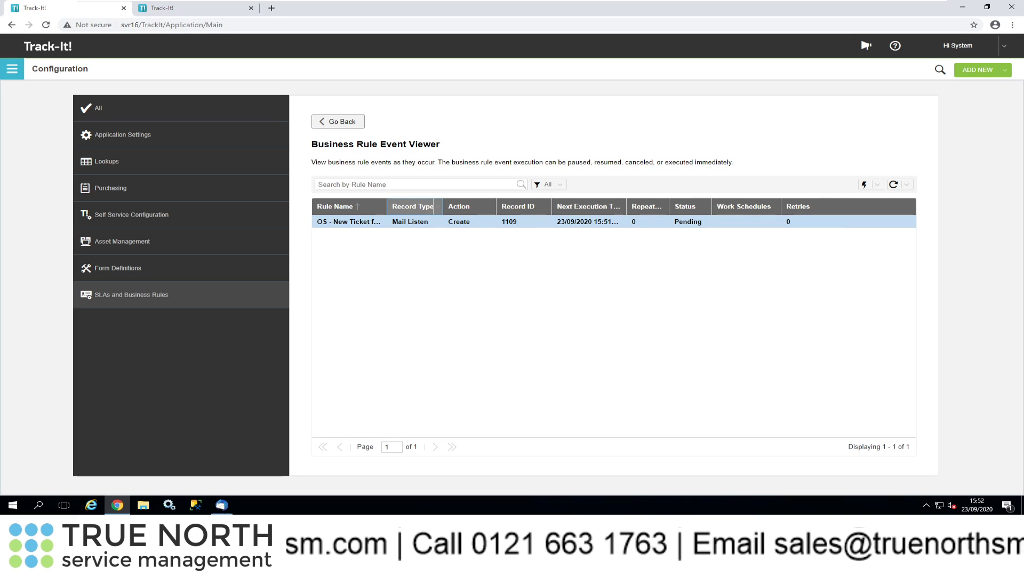
{"action": "left_click_drag", "start_coordinate": [388, 206], "coordinate": [406, 206]}
- Check the Thunderbird Inbox for new mail, and refresh the event list in Track-It!'s Business Rule Event Viewer
{"action": "left_click", "coordinate": [222, 507]}
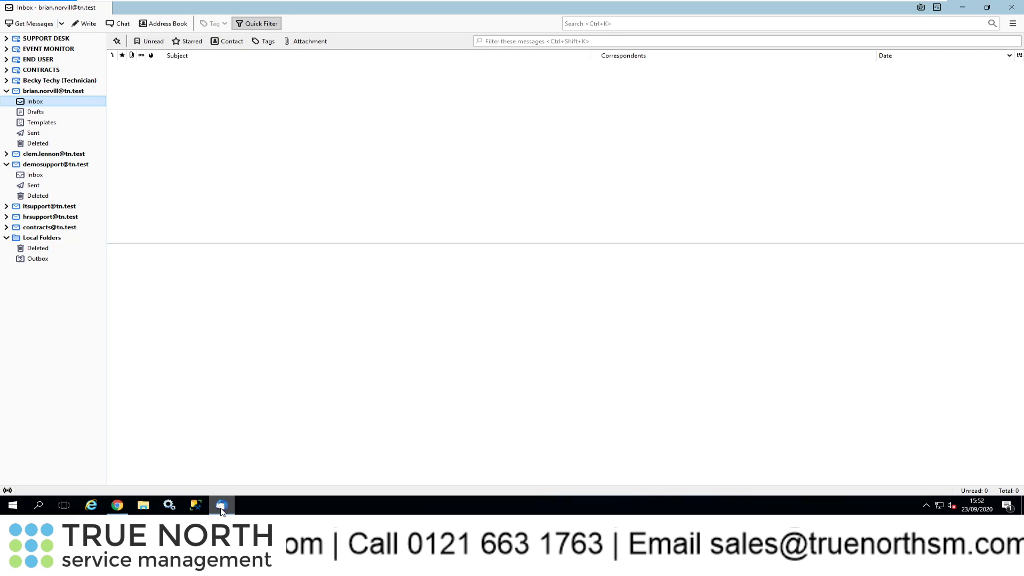
{"action": "left_click", "coordinate": [222, 506]}
{"action": "left_click", "coordinate": [906, 185]}
{"action": "left_click", "coordinate": [882, 208]}
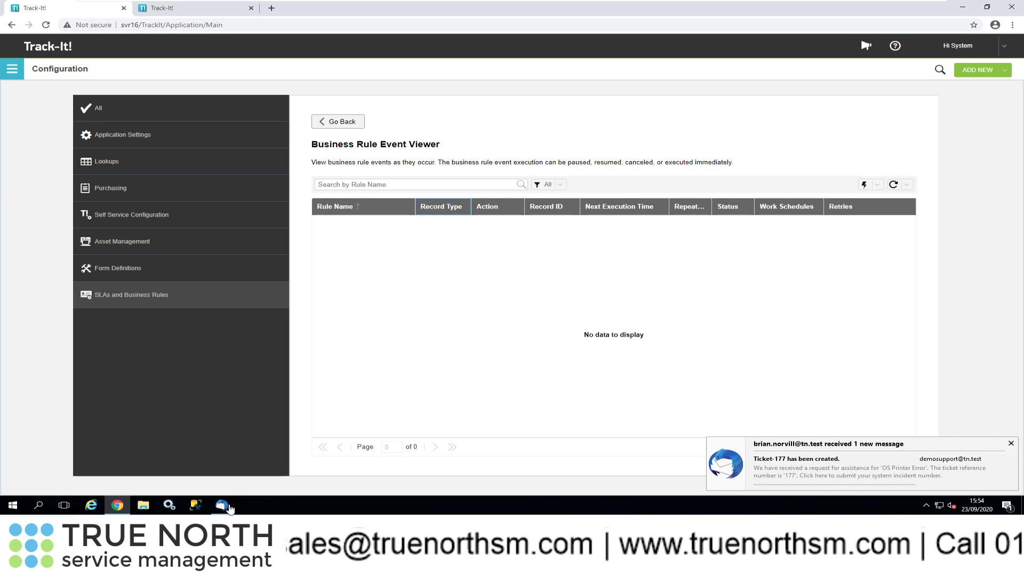
- Switch to Thunderbird, open the ticket-created notification and start the update email from its link for submitting the system incident number
{"action": "mouse_move", "coordinate": [230, 507]}
{"action": "left_click", "coordinate": [228, 467]}
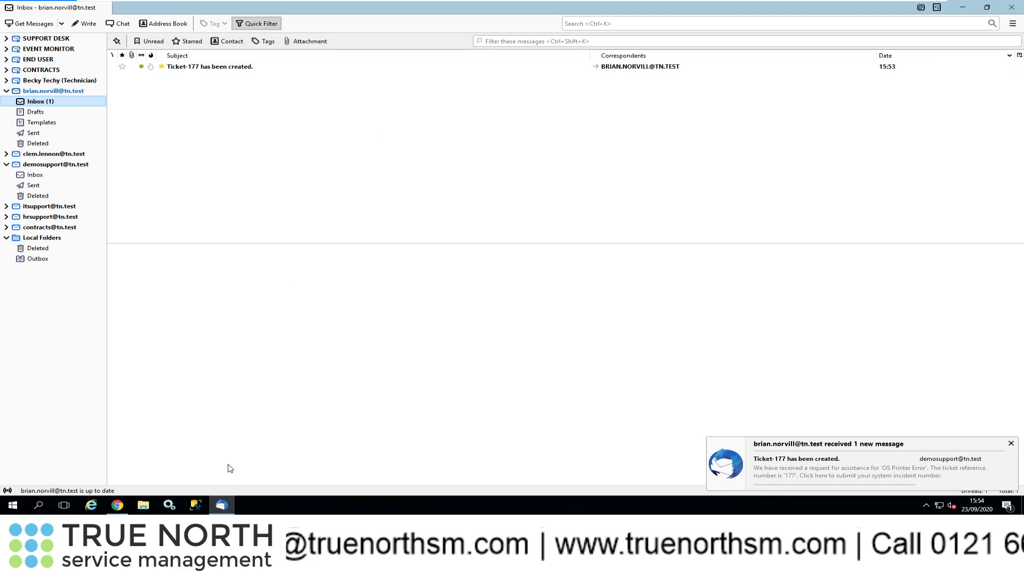
{"action": "left_click", "coordinate": [198, 66]}
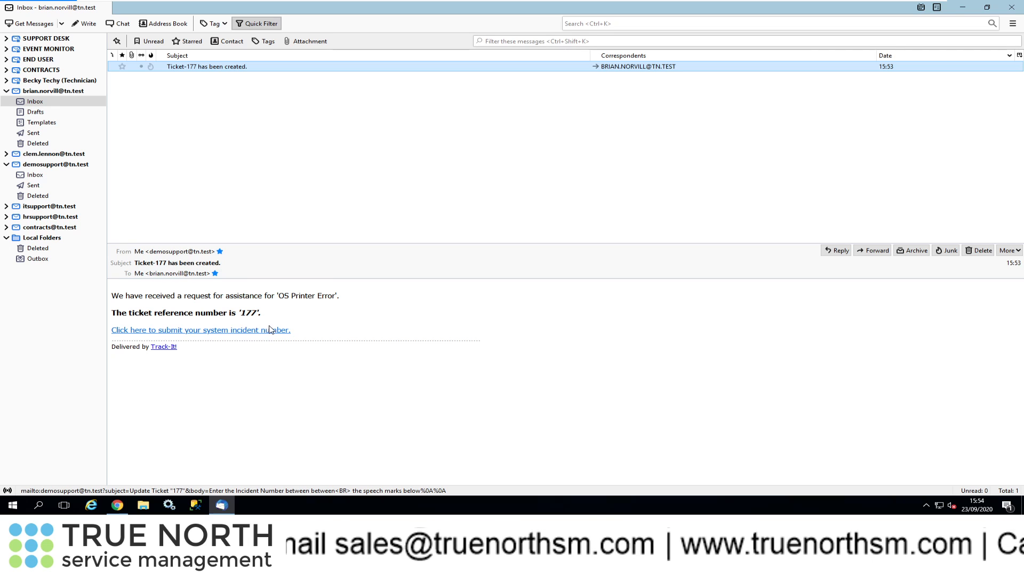
{"action": "left_click", "coordinate": [226, 331]}
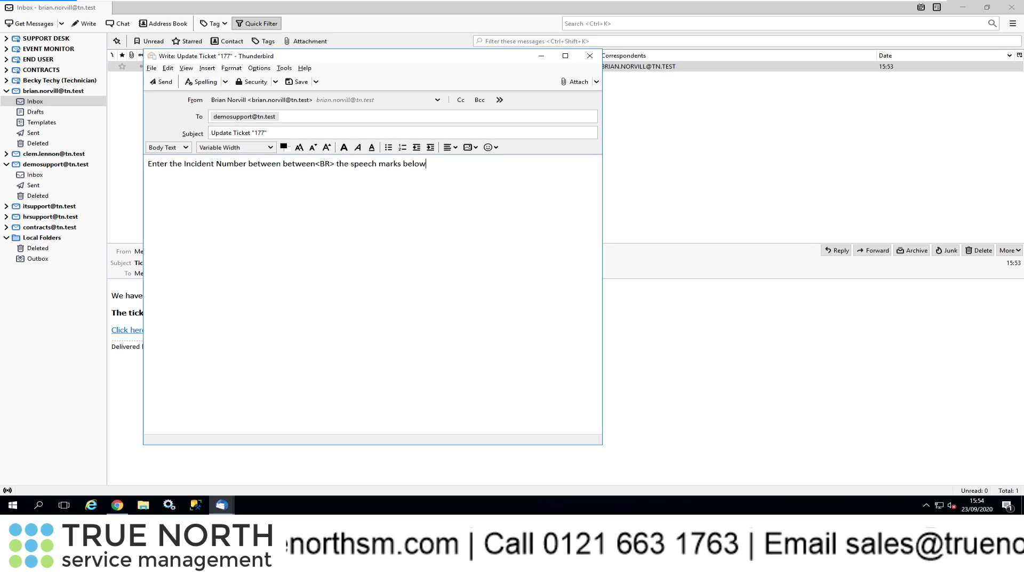
{"action": "key", "text": "Return"}
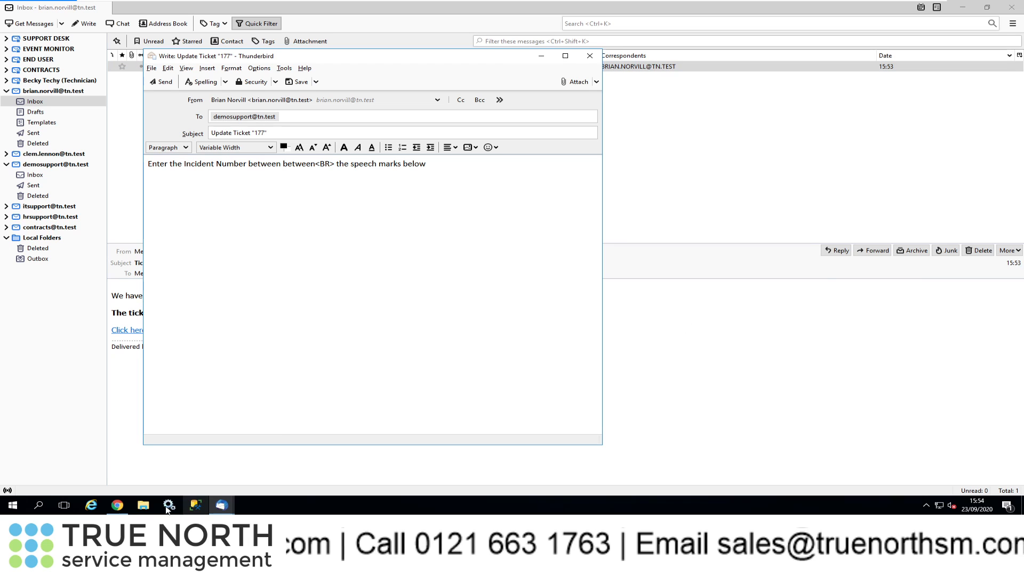
{"action": "mouse_move", "coordinate": [117, 509]}
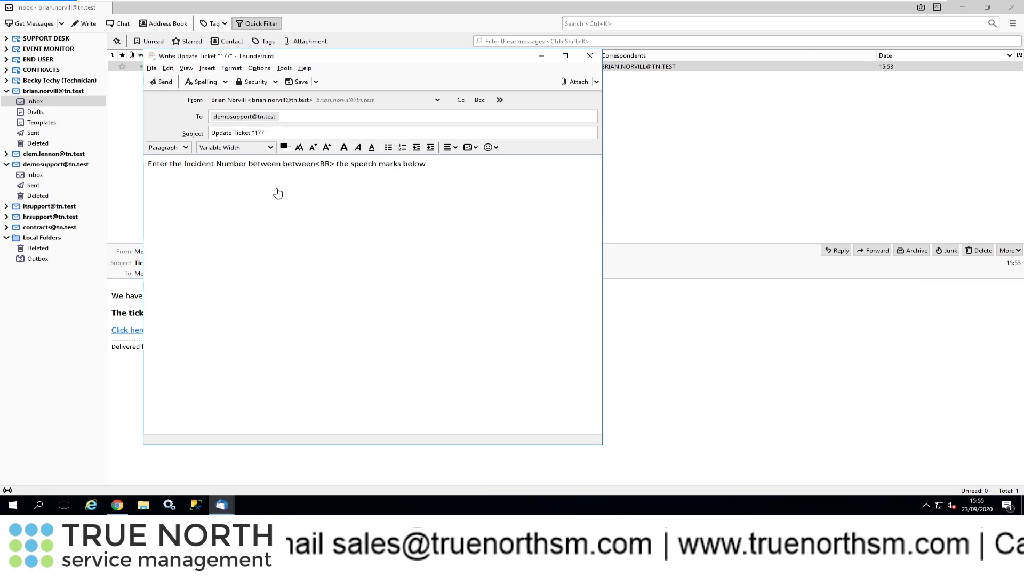
{"action": "key", "text": "ctrl+v"}
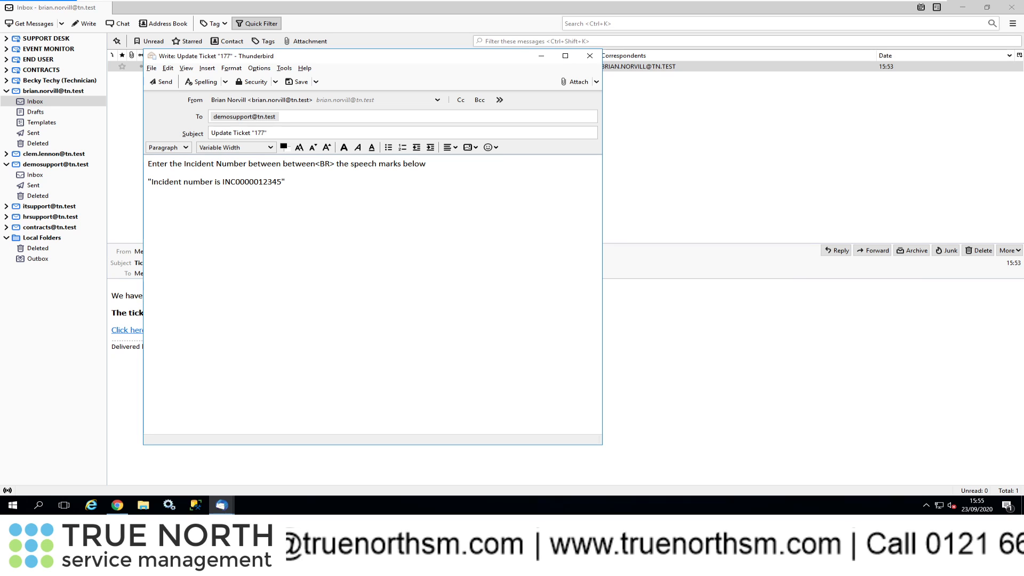
{"action": "key", "text": "shift+Left"}
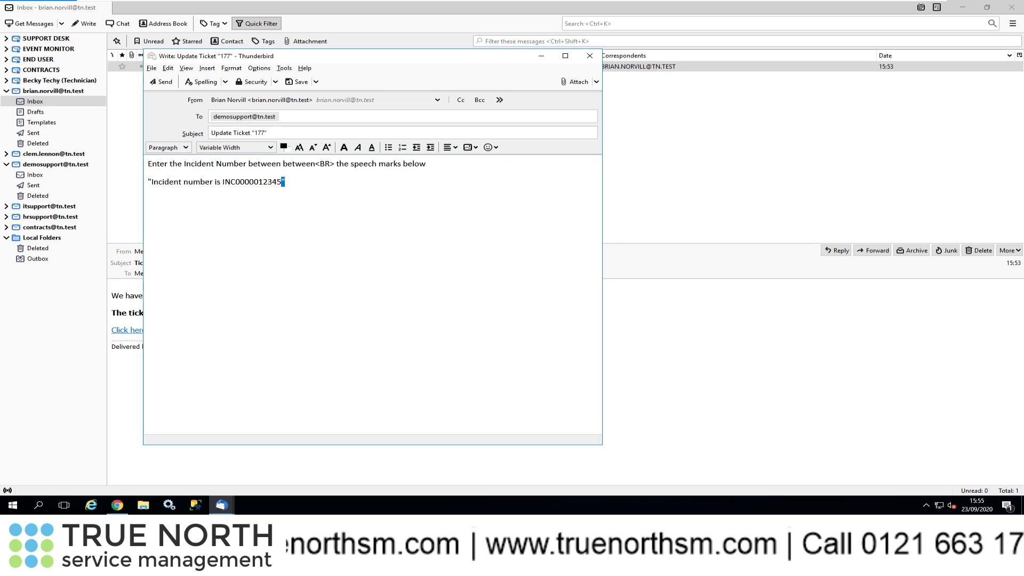
{"action": "key", "text": "Right"}
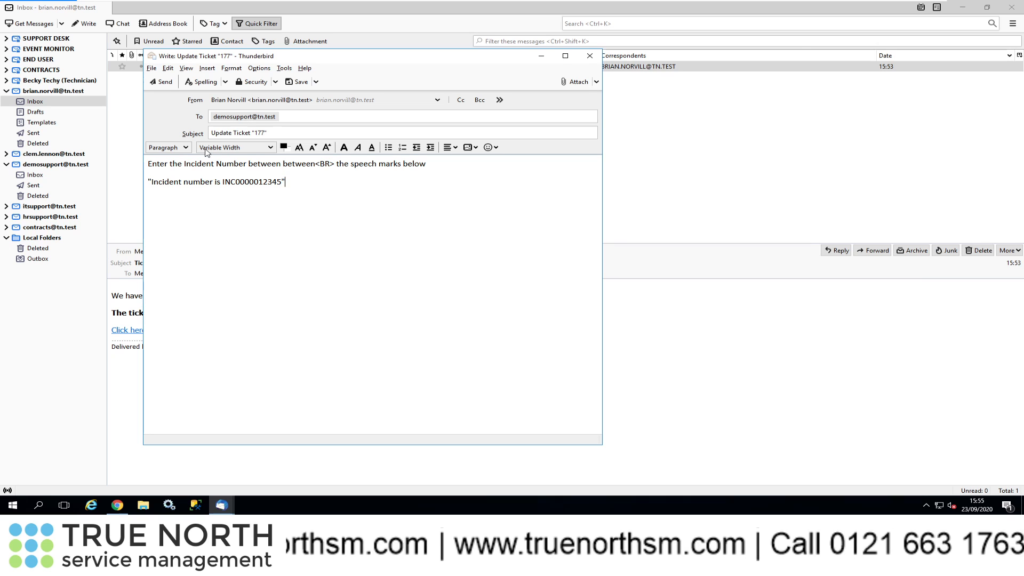
{"action": "left_click", "coordinate": [163, 83]}
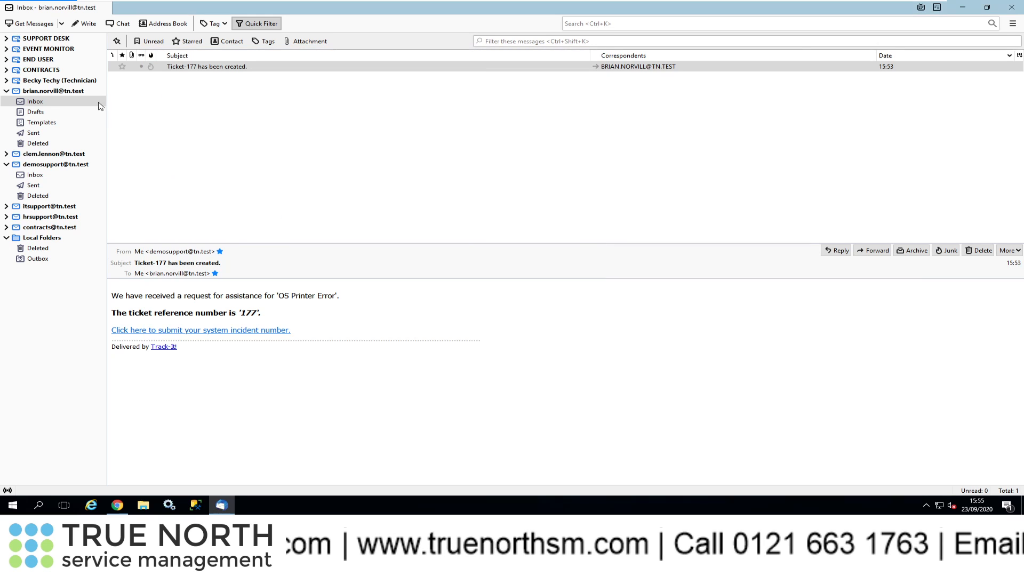
- Fetch new messages for the demo support mailbox, switch to Track-It! in Chrome and refresh the Business Rule Event Viewer
{"action": "left_click", "coordinate": [62, 24]}
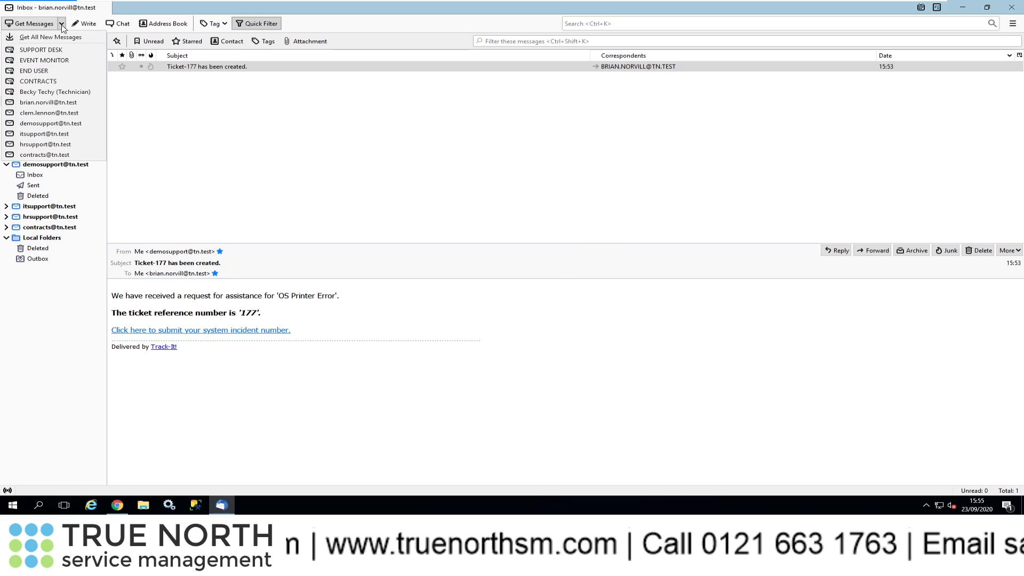
{"action": "left_click", "coordinate": [50, 126]}
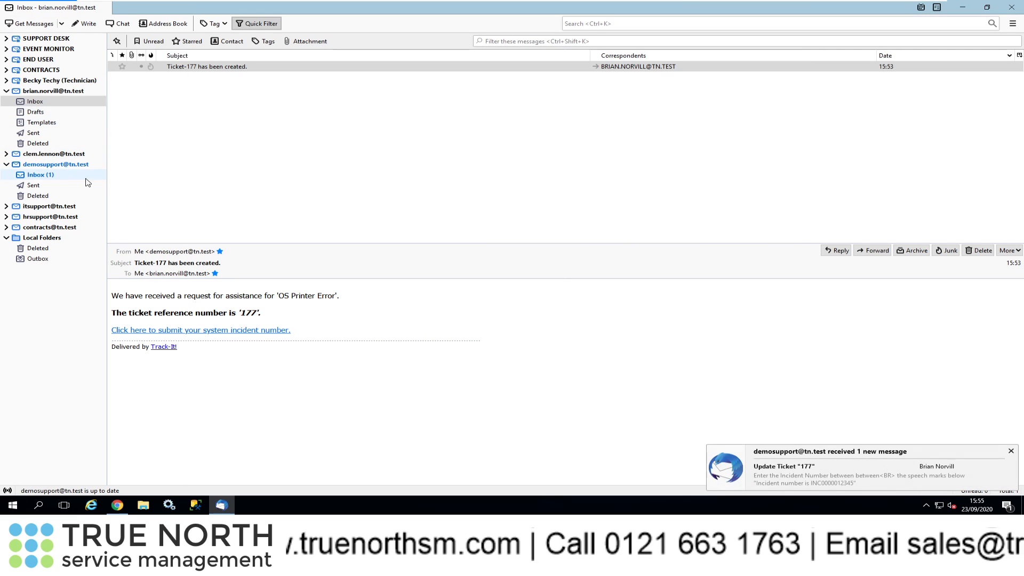
{"action": "left_click", "coordinate": [117, 505]}
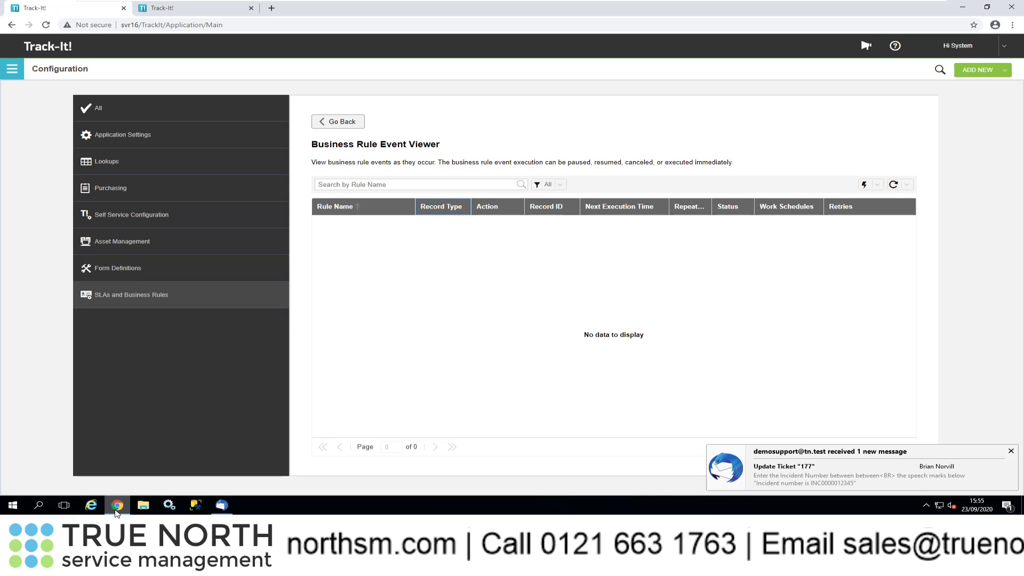
{"action": "left_click", "coordinate": [894, 184]}
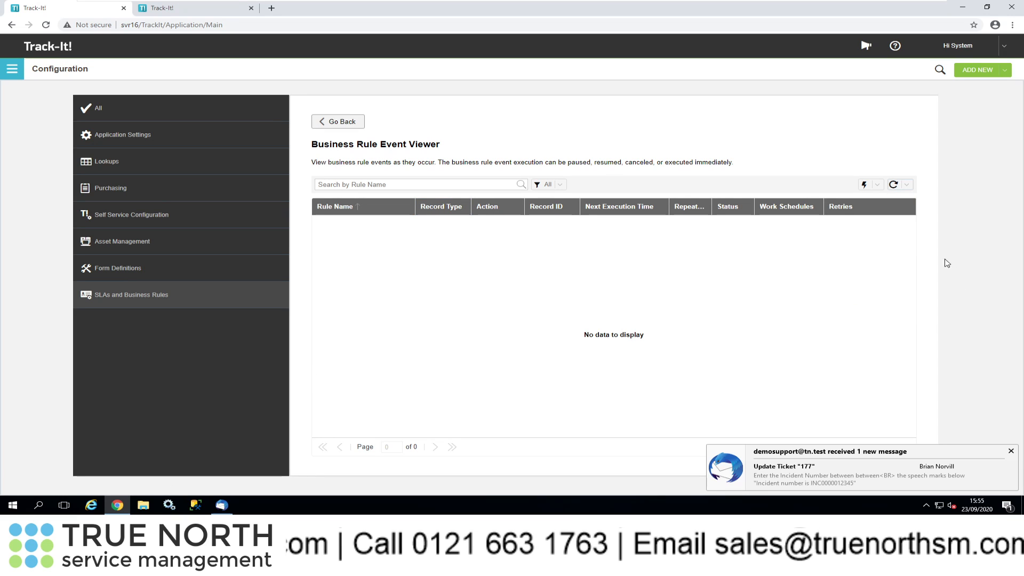
- Set the event viewer's automatic refresh interval to every 20 seconds
{"action": "left_click", "coordinate": [907, 184]}
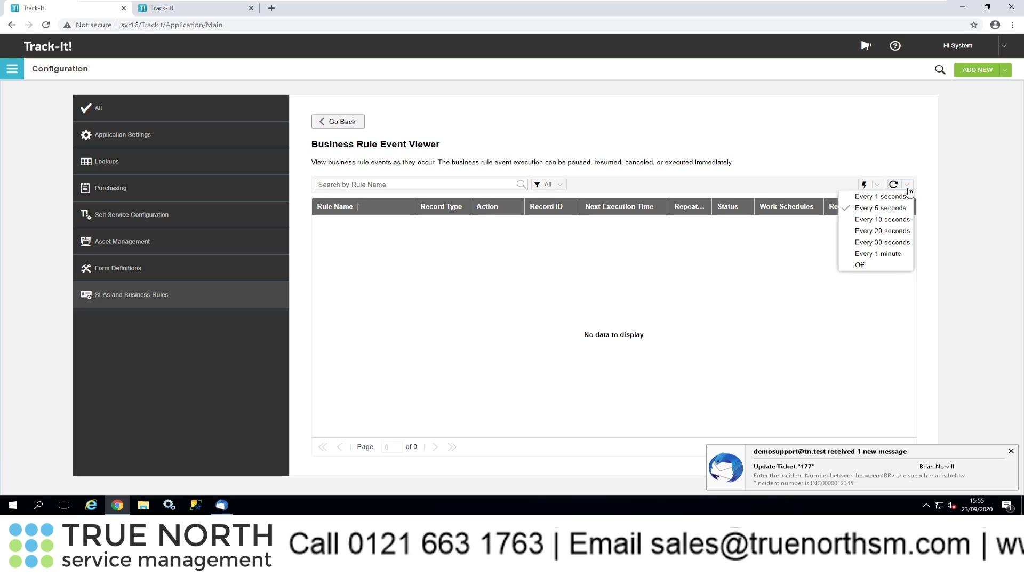
{"action": "left_click", "coordinate": [883, 208]}
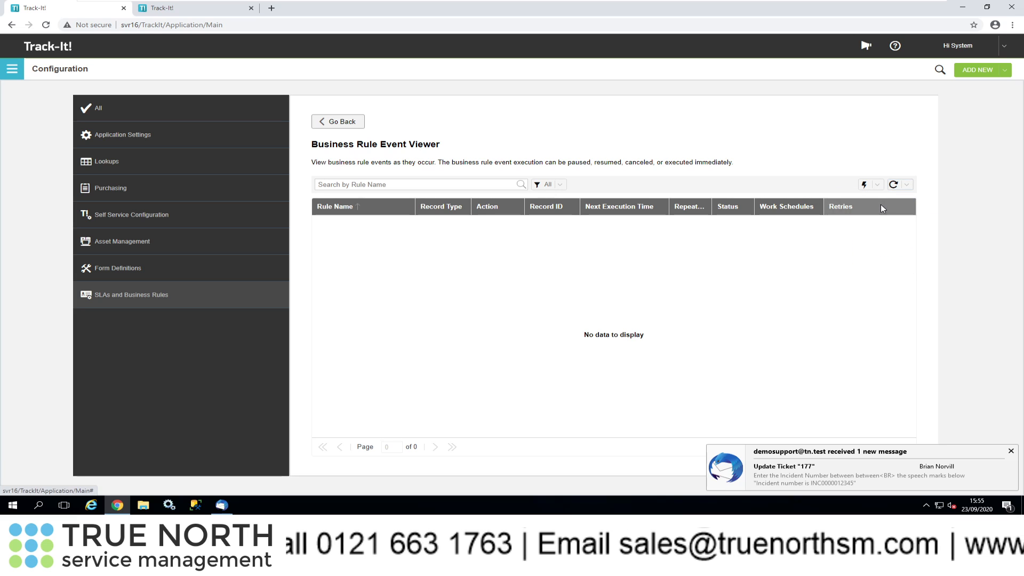
{"action": "left_click", "coordinate": [907, 184]}
{"action": "left_click", "coordinate": [882, 231]}
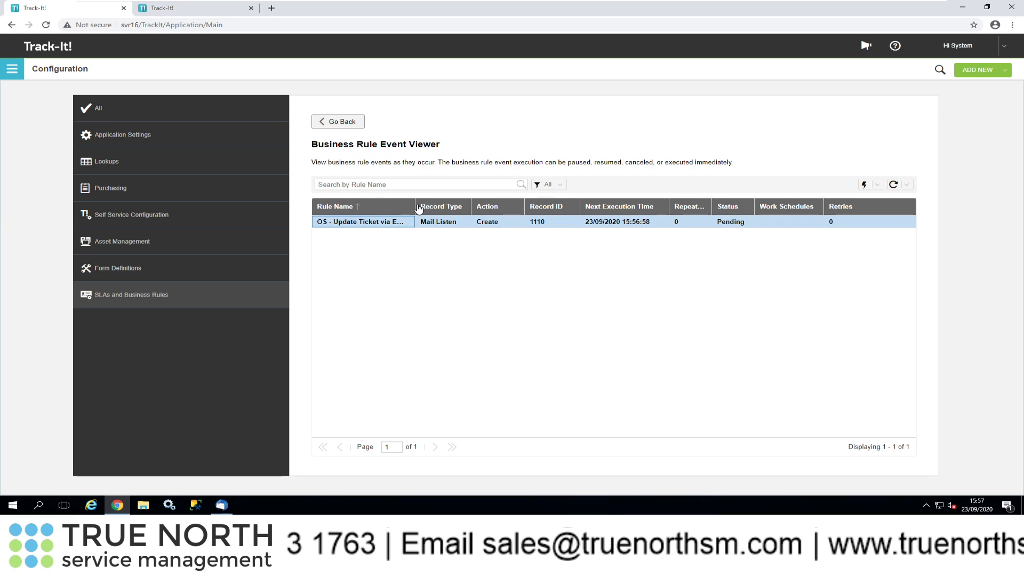
- Open the business rule OS - Update Ticket via Email and examine its conditions and its defined actions
{"action": "left_click", "coordinate": [353, 125]}
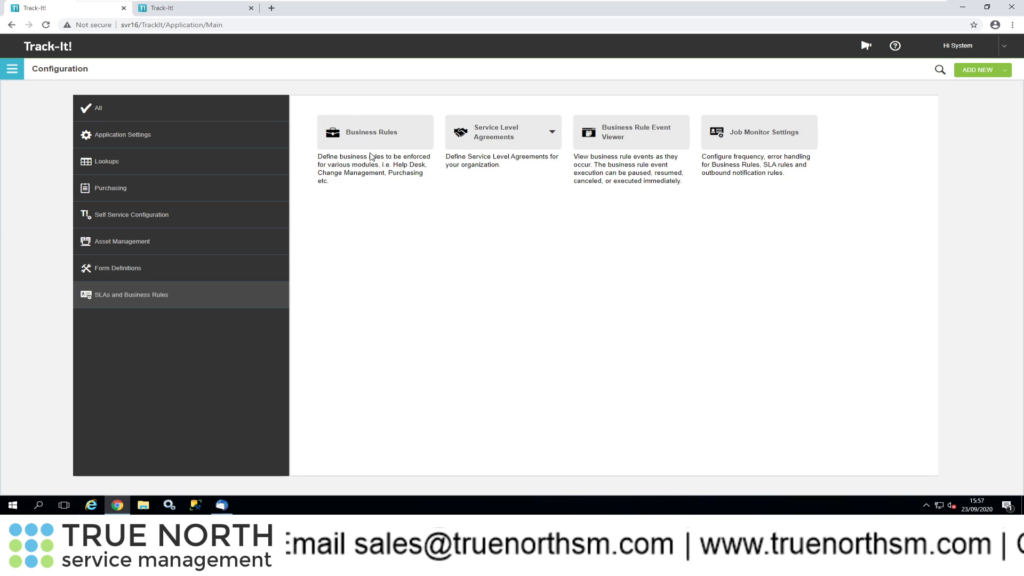
{"action": "left_click", "coordinate": [388, 140]}
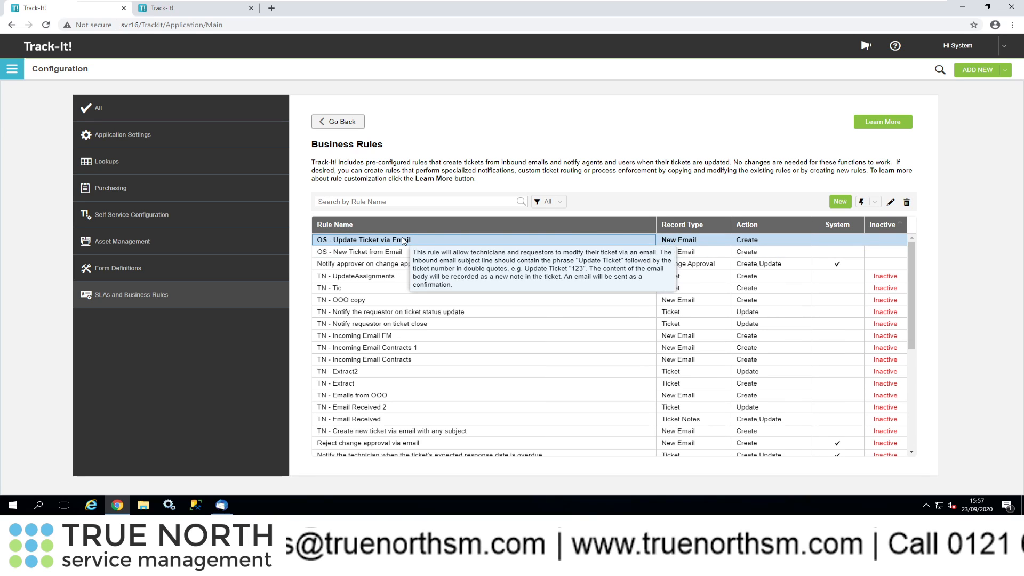
{"action": "double_click", "coordinate": [404, 241]}
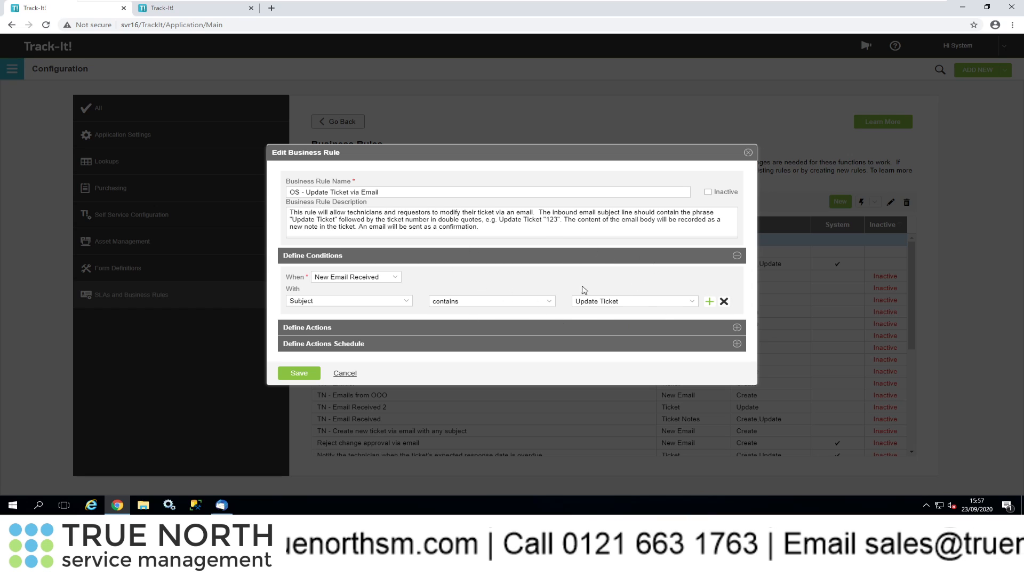
{"action": "left_click", "coordinate": [738, 328]}
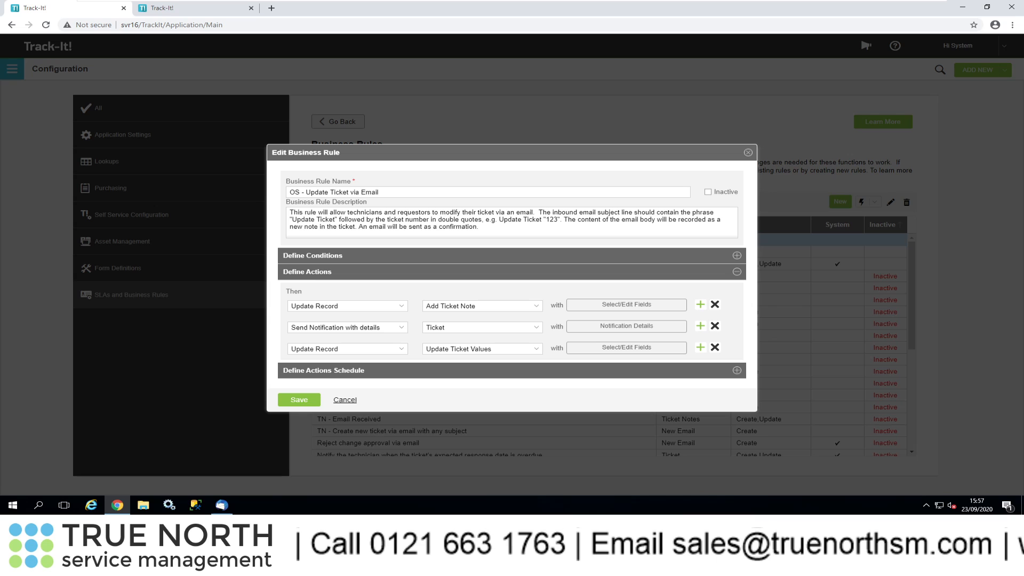
- Examine the rule's Add Ticket Note field mappings and its notification details, leaving both unchanged
{"action": "left_click", "coordinate": [611, 305]}
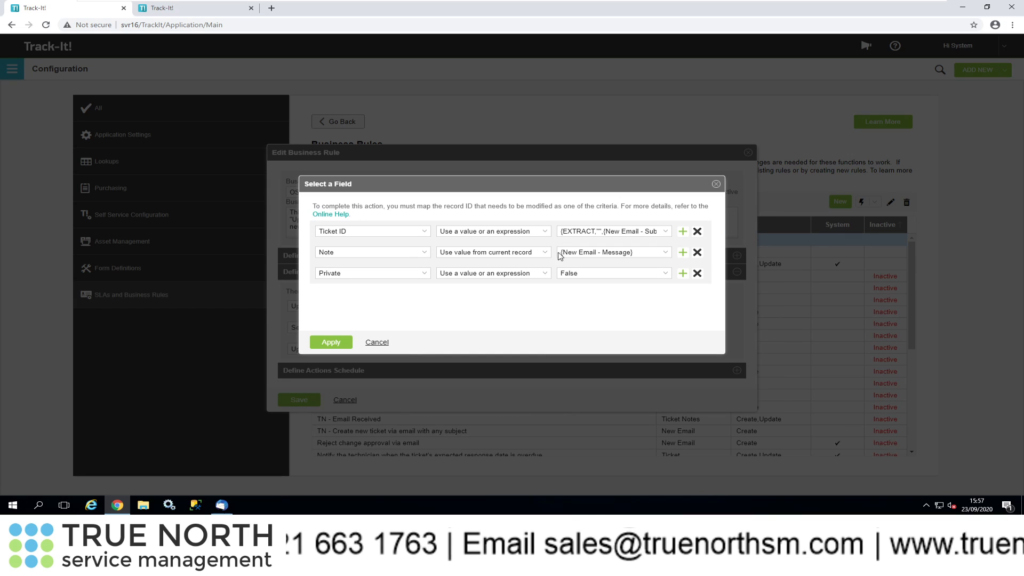
{"action": "left_click", "coordinate": [378, 342]}
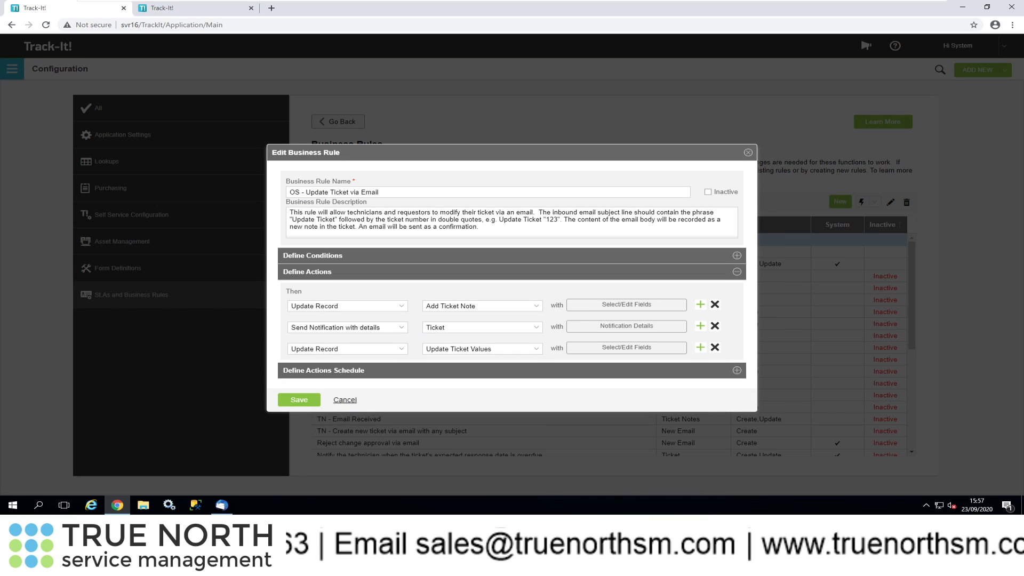
{"action": "left_click", "coordinate": [597, 327]}
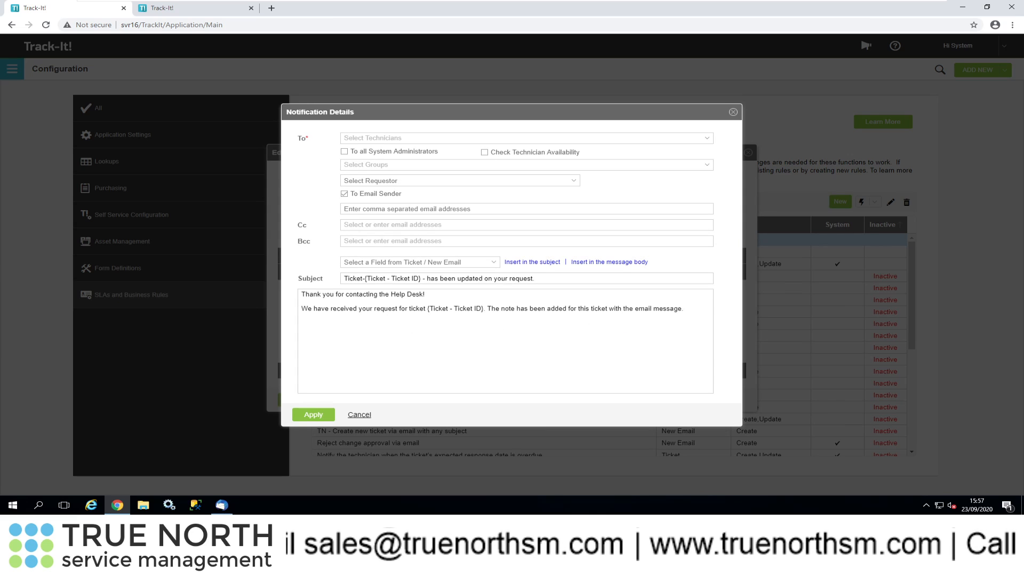
{"action": "left_click", "coordinate": [360, 415]}
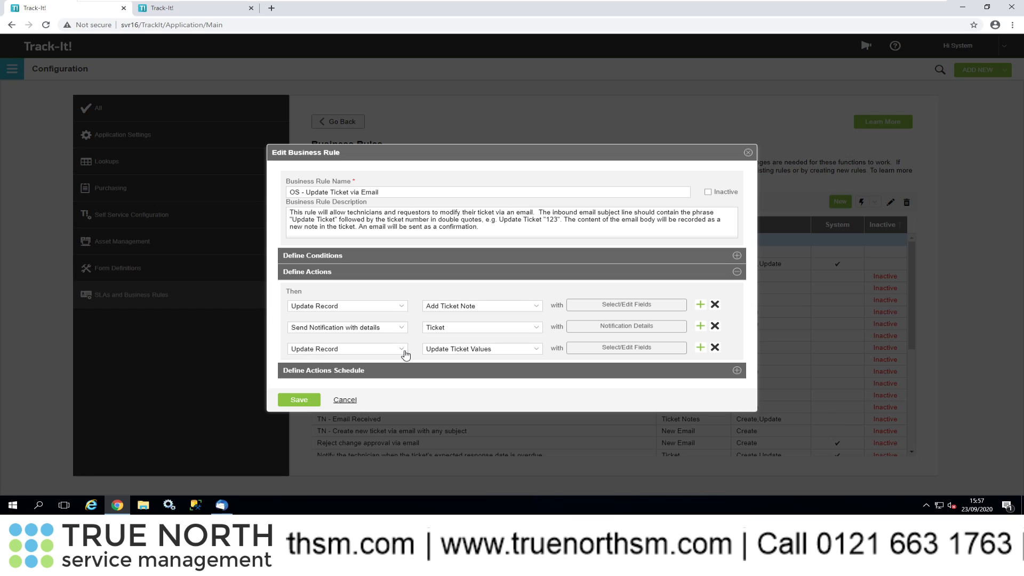
- Examine the field mappings of the rule's Update Ticket Values action, including both EXTRACT expressions, and close the rule without saving
{"action": "left_click", "coordinate": [600, 350]}
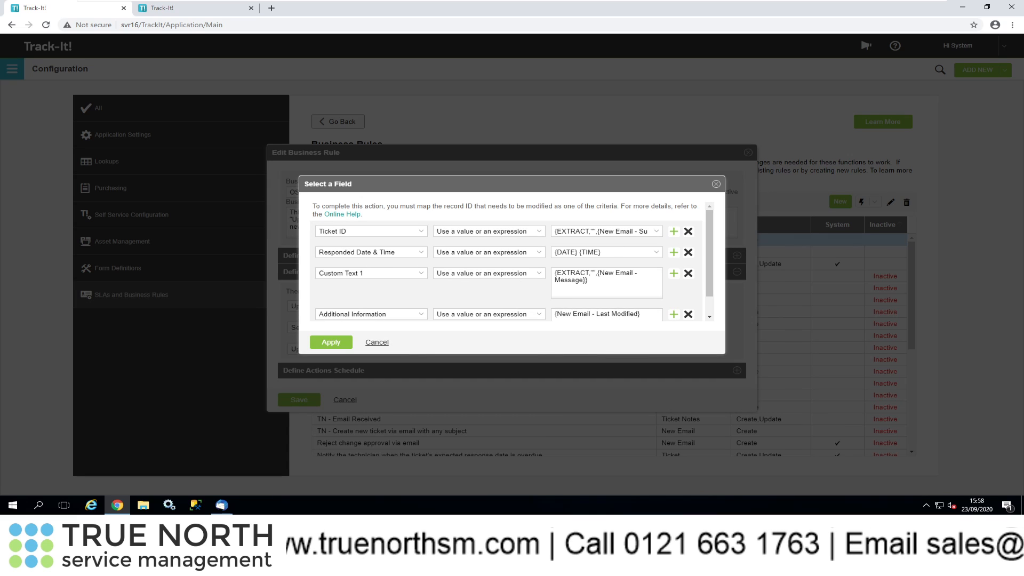
{"action": "left_click", "coordinate": [601, 231]}
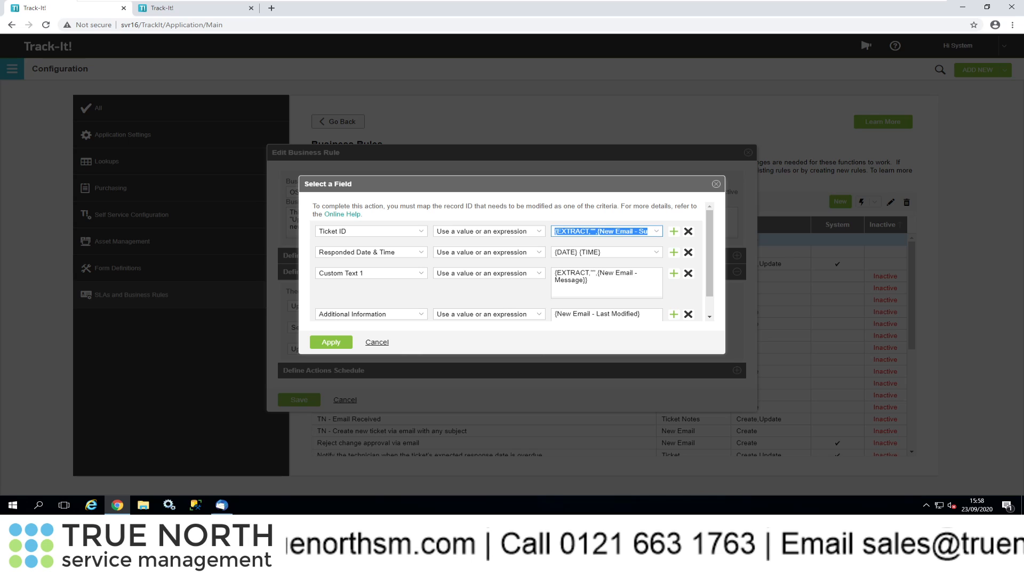
{"action": "left_click", "coordinate": [593, 231]}
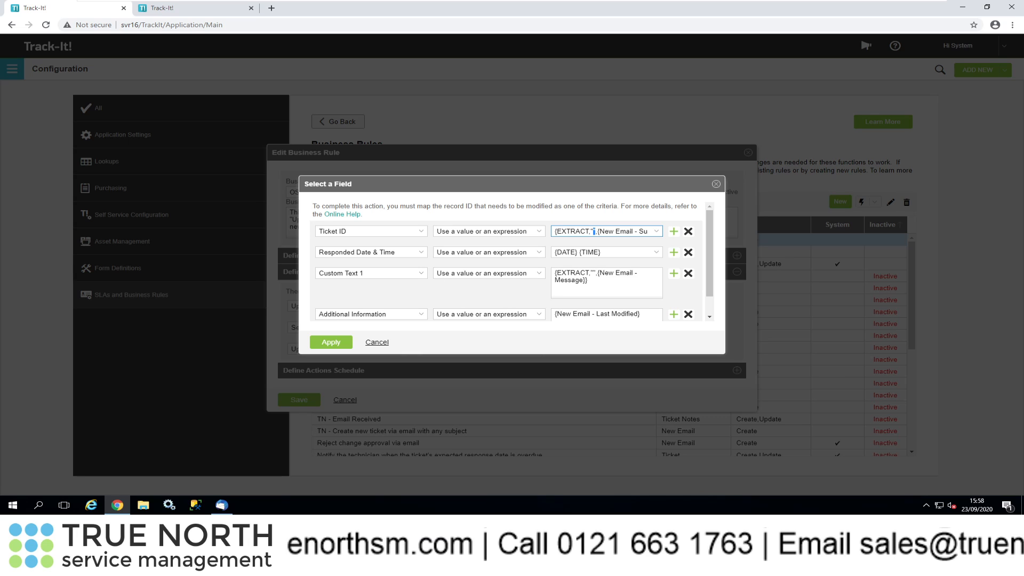
{"action": "triple_click", "coordinate": [586, 277]}
{"action": "left_click", "coordinate": [593, 273]}
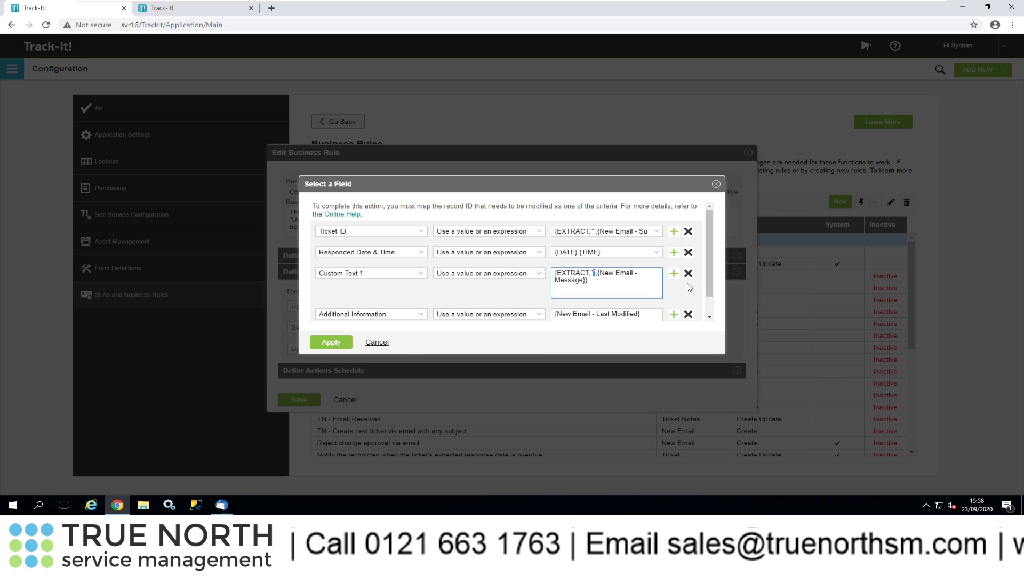
{"action": "left_click_drag", "start_coordinate": [709, 280], "coordinate": [709, 297]}
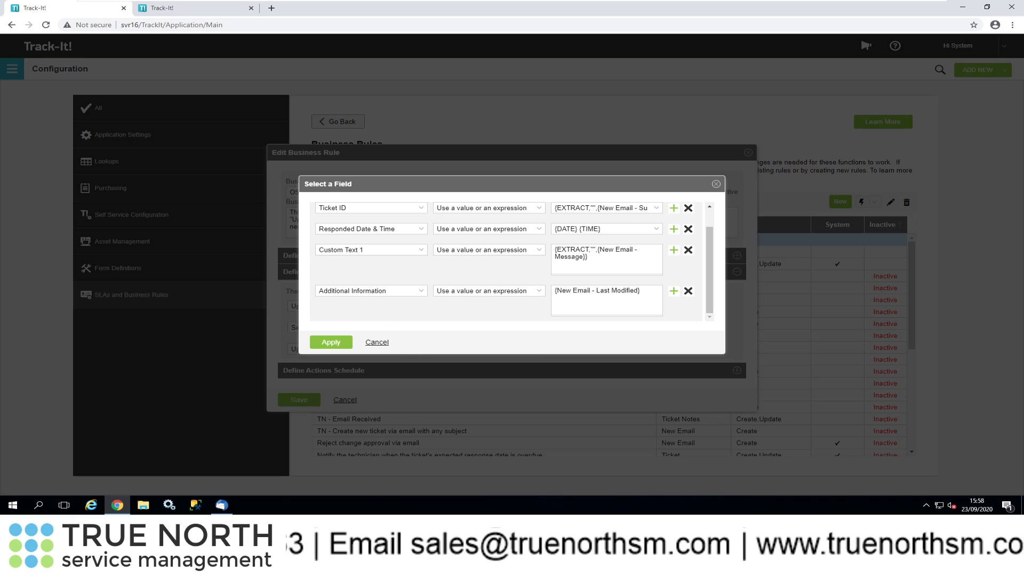
{"action": "left_click", "coordinate": [377, 342]}
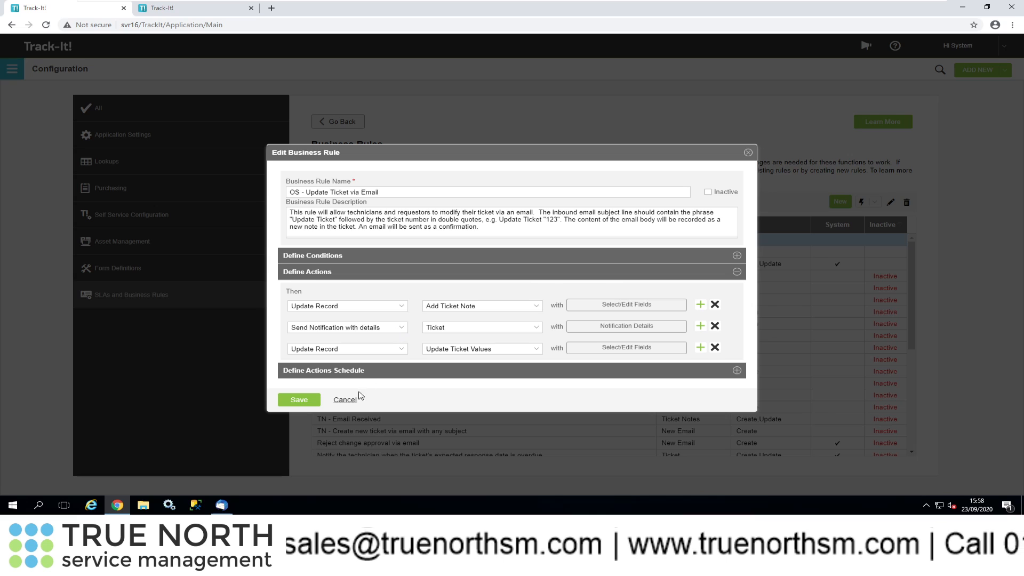
{"action": "left_click", "coordinate": [345, 404]}
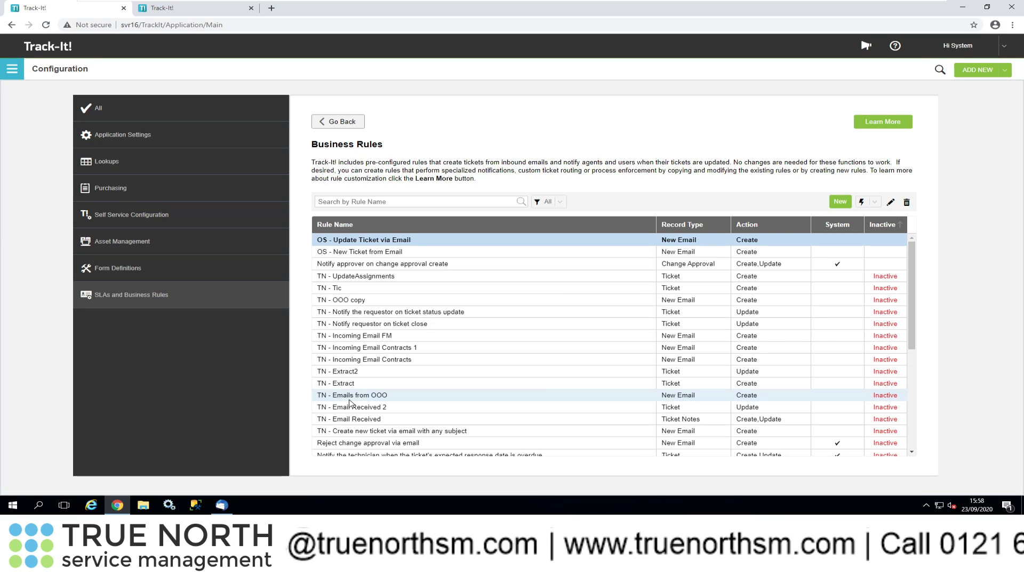
- Recheck the Business Rule Event Viewer, and refresh the Help Desk ticket list in the other Track-It! browser tab
{"action": "left_click", "coordinate": [341, 123]}
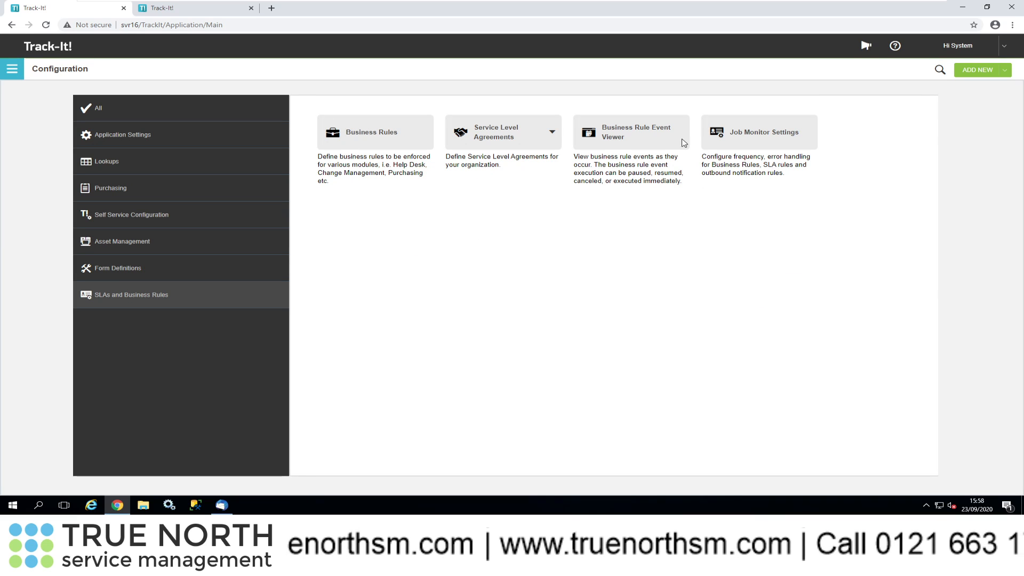
{"action": "left_click", "coordinate": [614, 133]}
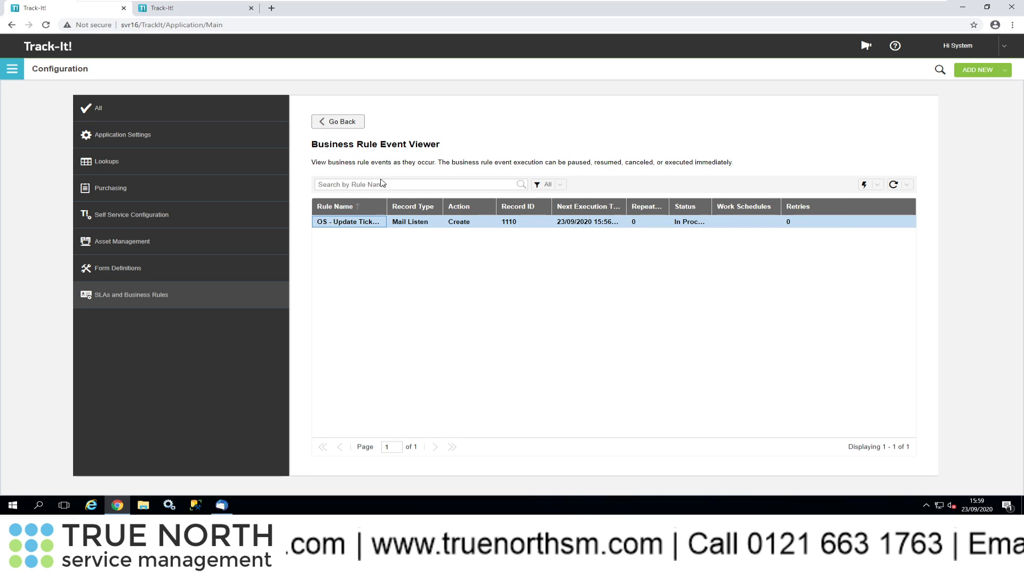
{"action": "key", "text": "ctrl+Tab"}
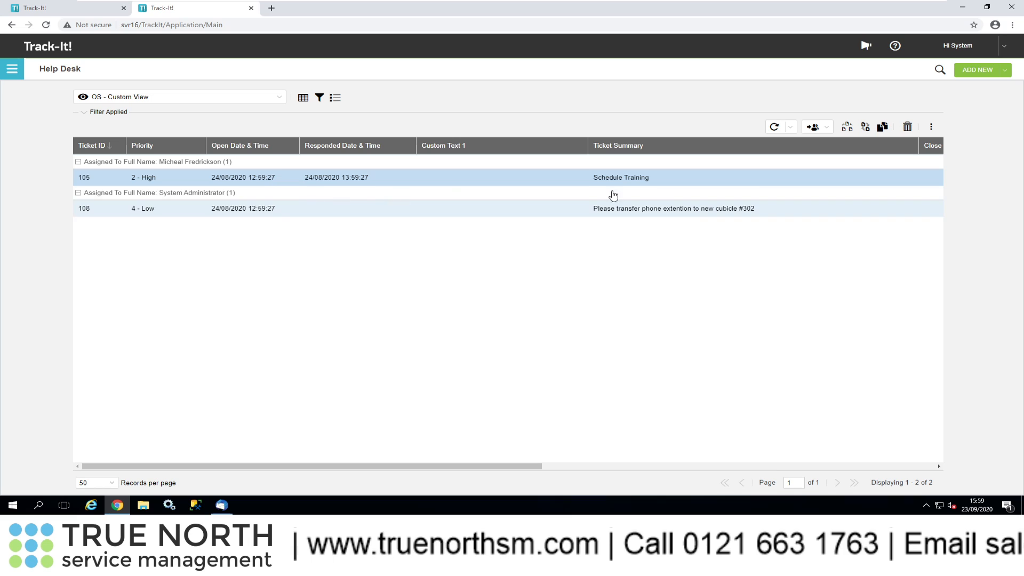
{"action": "left_click", "coordinate": [774, 127]}
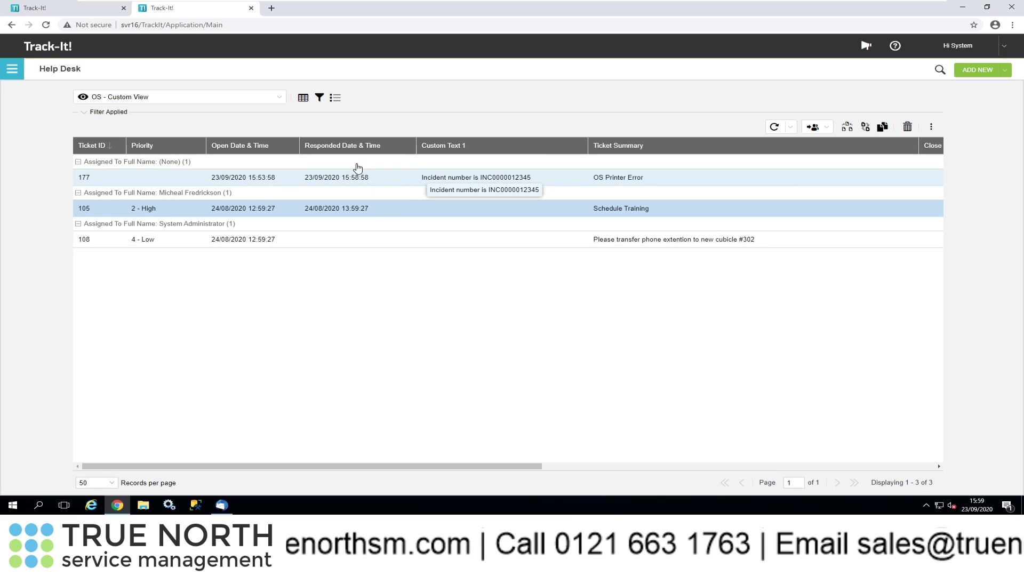
- Check ticket 177's responded date and custom text, and open the ticket to examine its additional information and newest note in full
{"action": "left_click", "coordinate": [340, 180]}
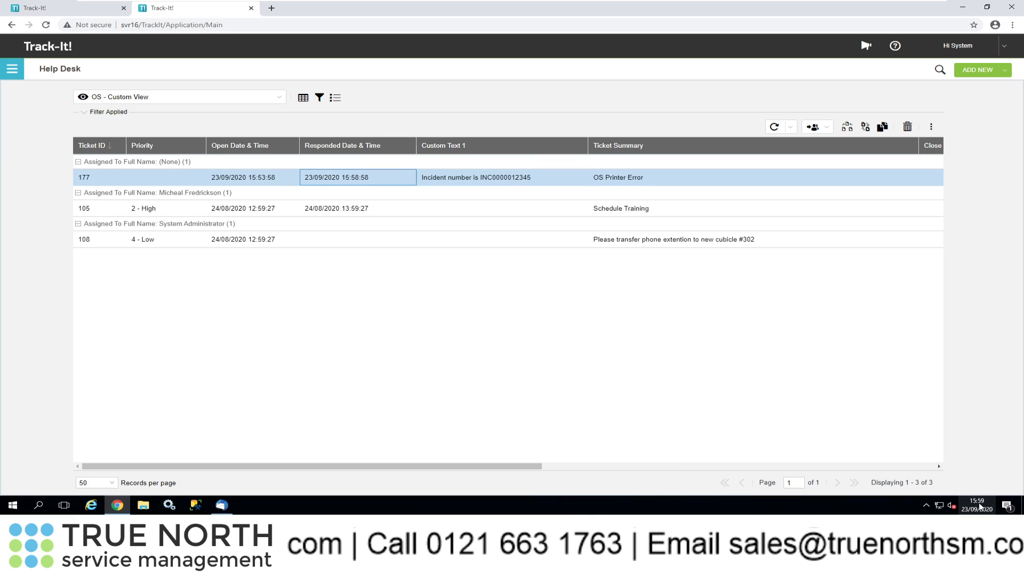
{"action": "mouse_move", "coordinate": [984, 504]}
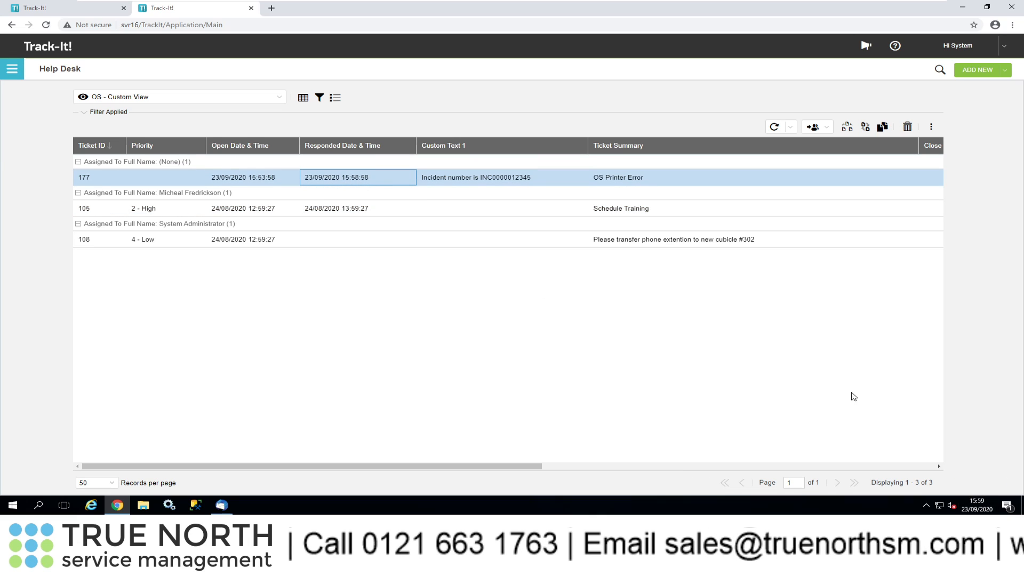
{"action": "left_click", "coordinate": [456, 182]}
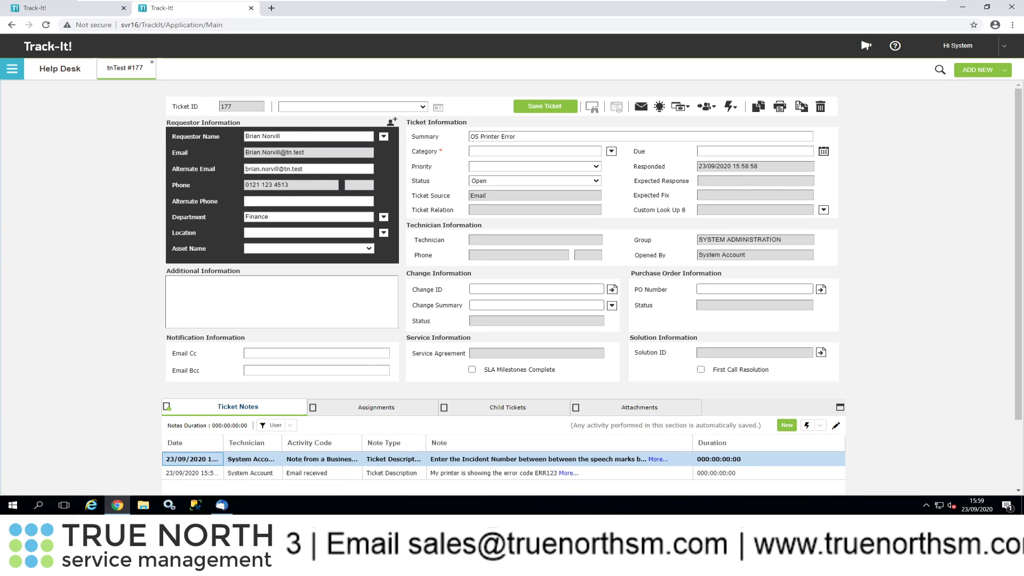
{"action": "left_click", "coordinate": [282, 302]}
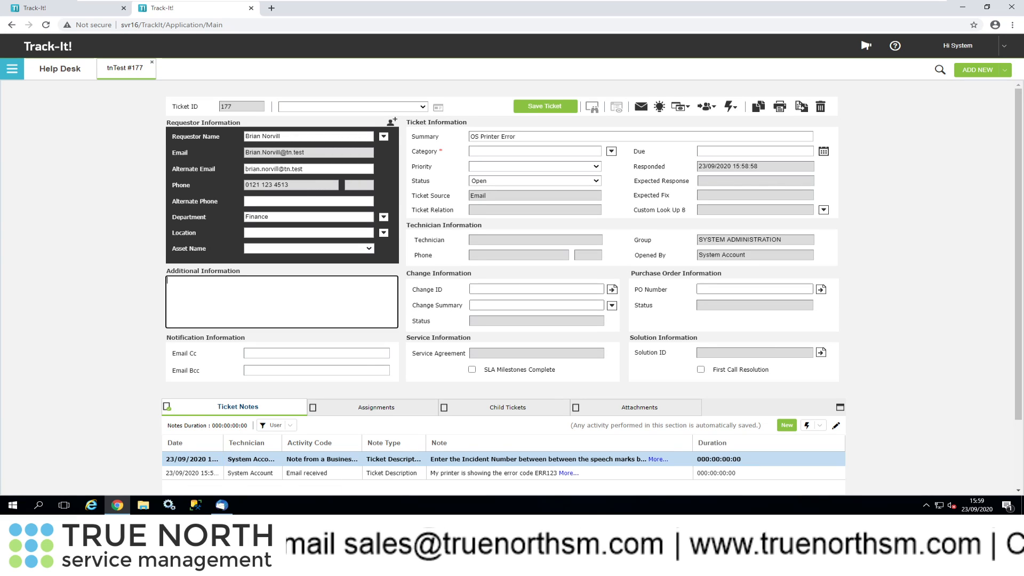
{"action": "left_click", "coordinate": [658, 461]}
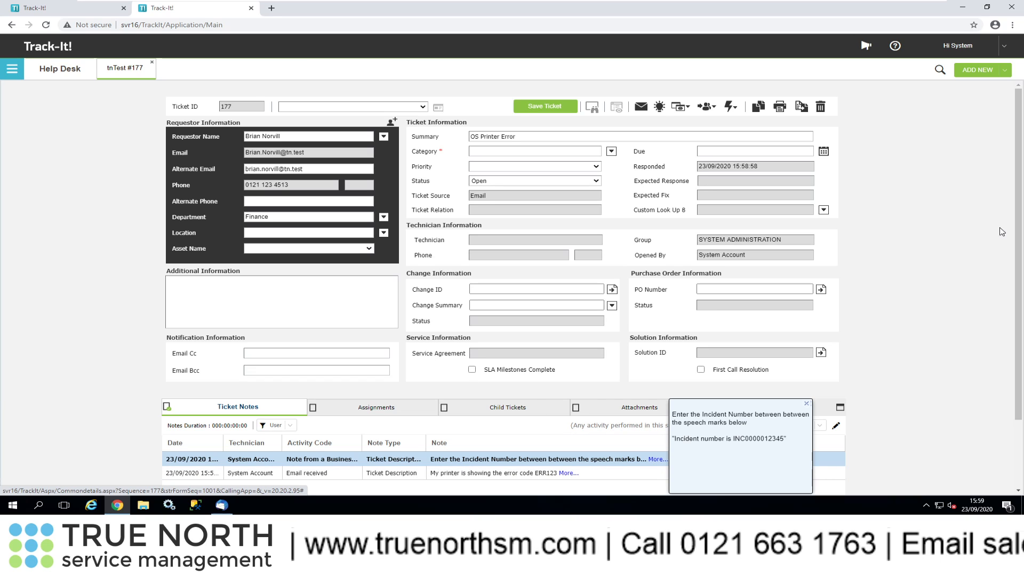
- Switch to Thunderbird and read the notification that ticket 177 has been updated
{"action": "left_click", "coordinate": [222, 512]}
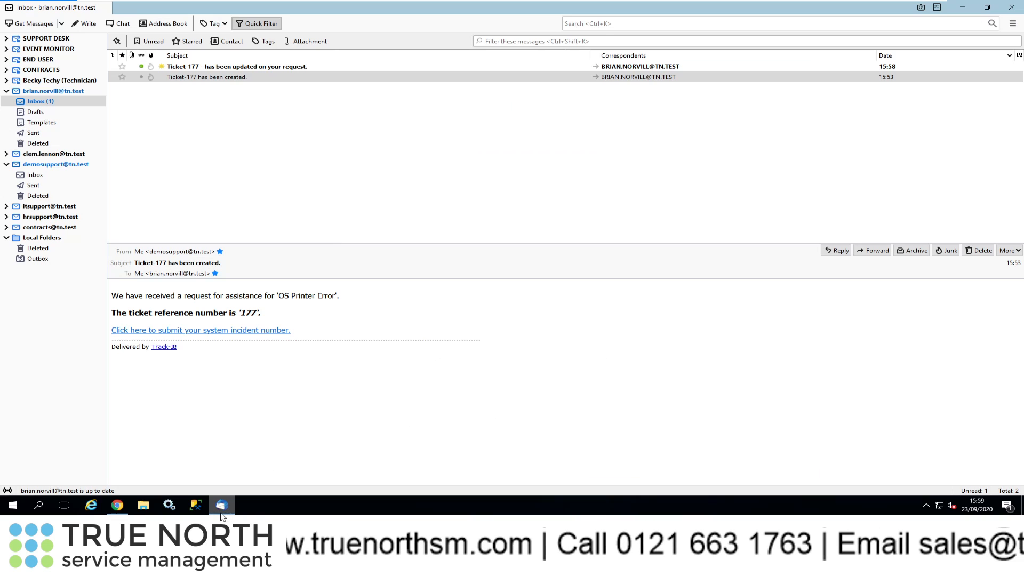
{"action": "left_click", "coordinate": [262, 68]}
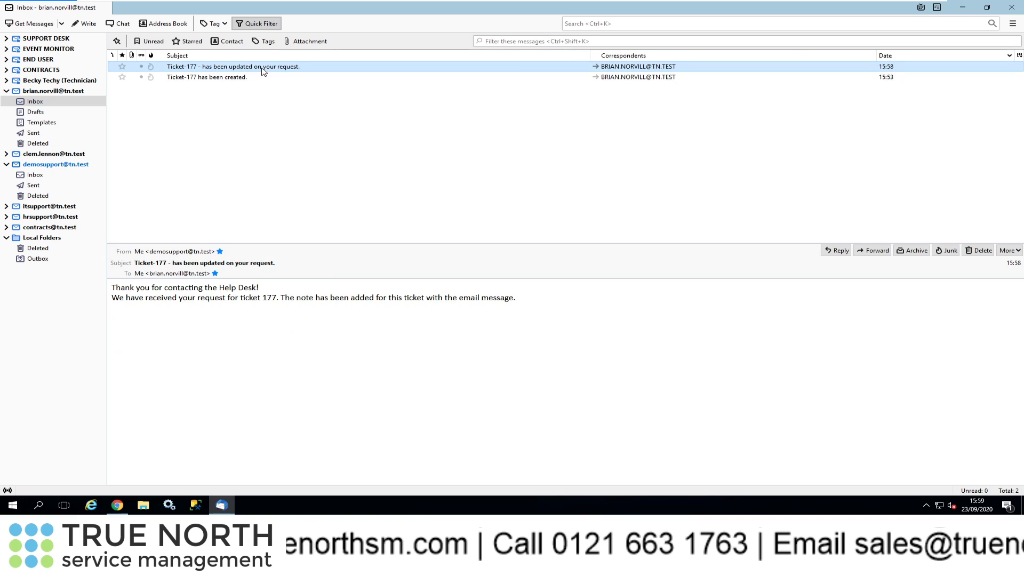